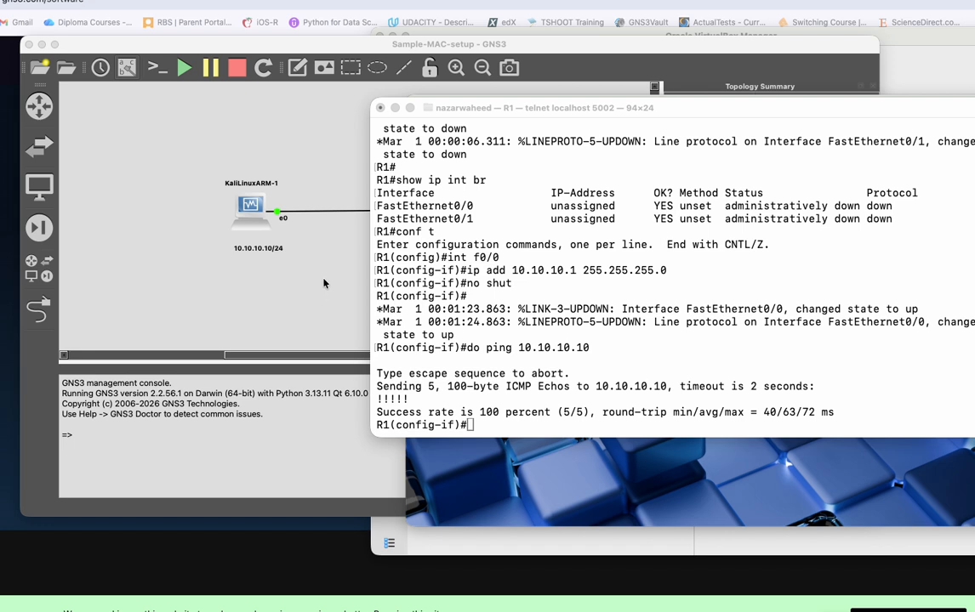
# In the GNS3 topology, move the 10.10.10.10/24 note closer beneath KaliLinuxARM-1 and add the note 10.10.10.1/24 below R1.
pyautogui.click(324, 283)
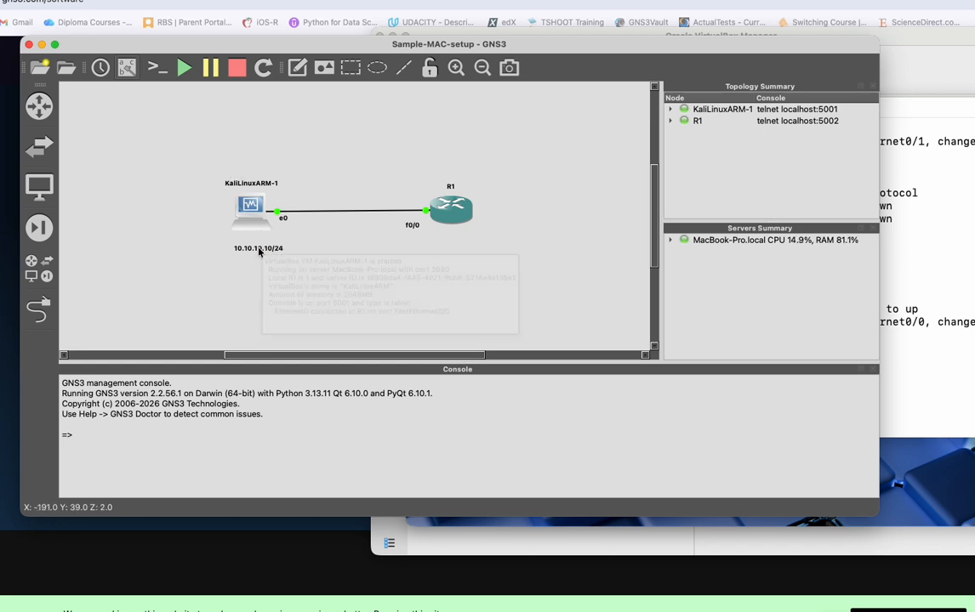
pyautogui.moveTo(259, 252); pyautogui.dragTo(252, 245)
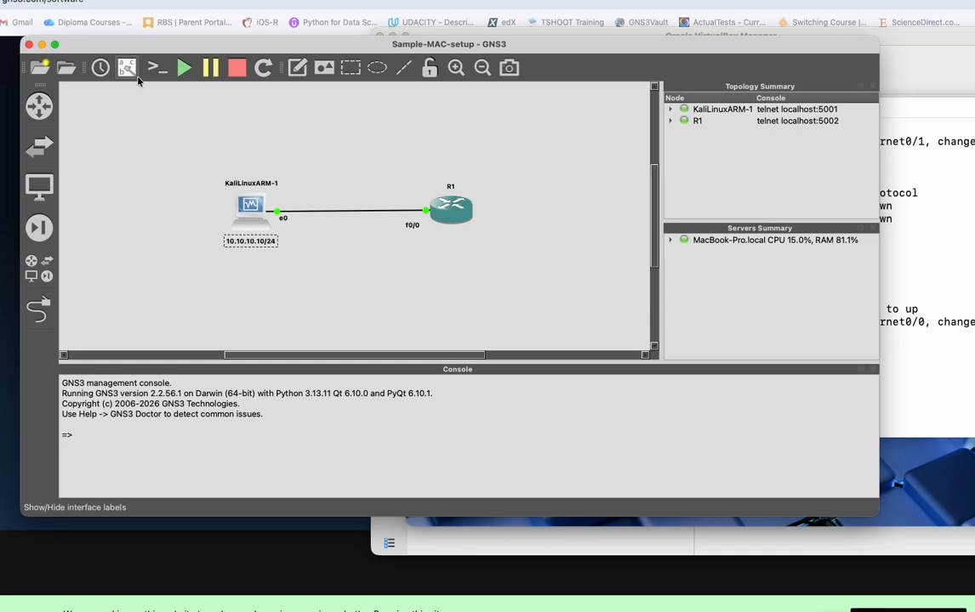
pyautogui.click(432, 242)
pyautogui.write('10.')
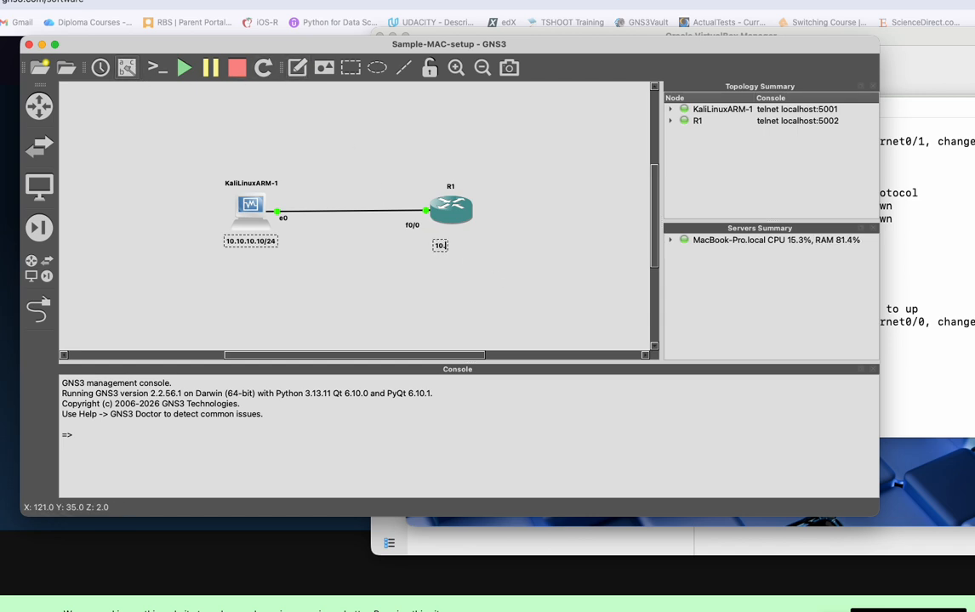
pyautogui.write('10.10.')
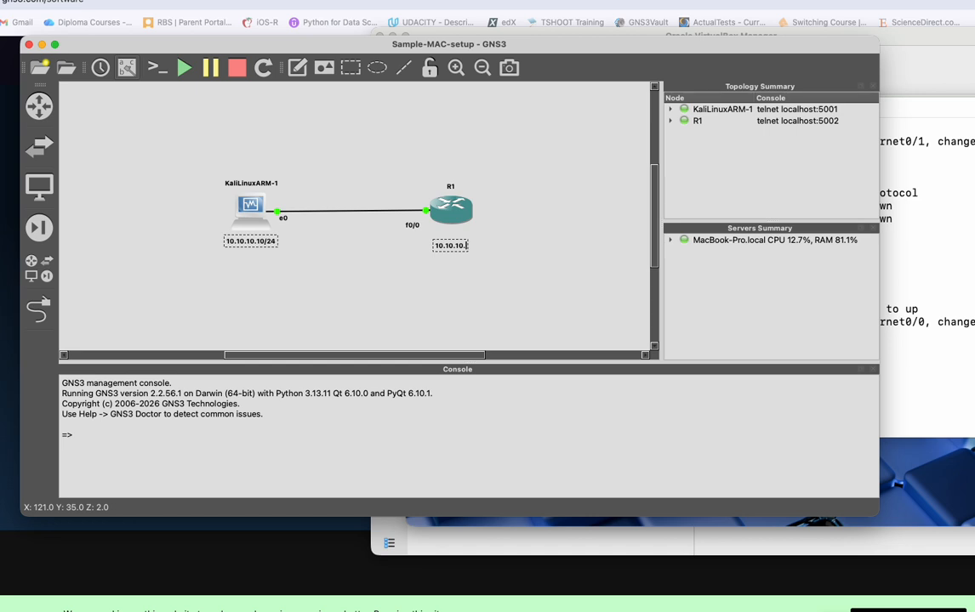
pyautogui.write('1/24')
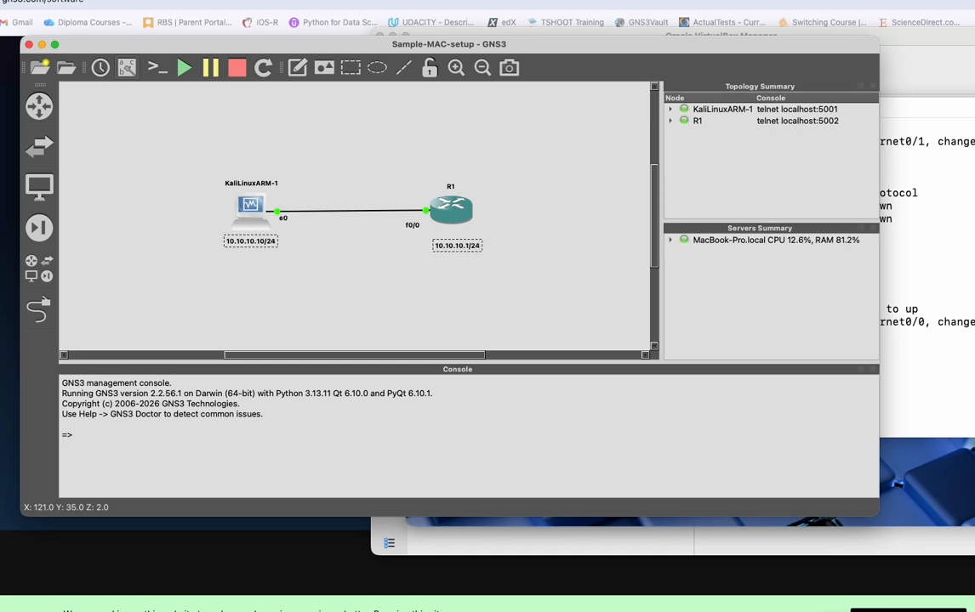
pyautogui.click(459, 287)
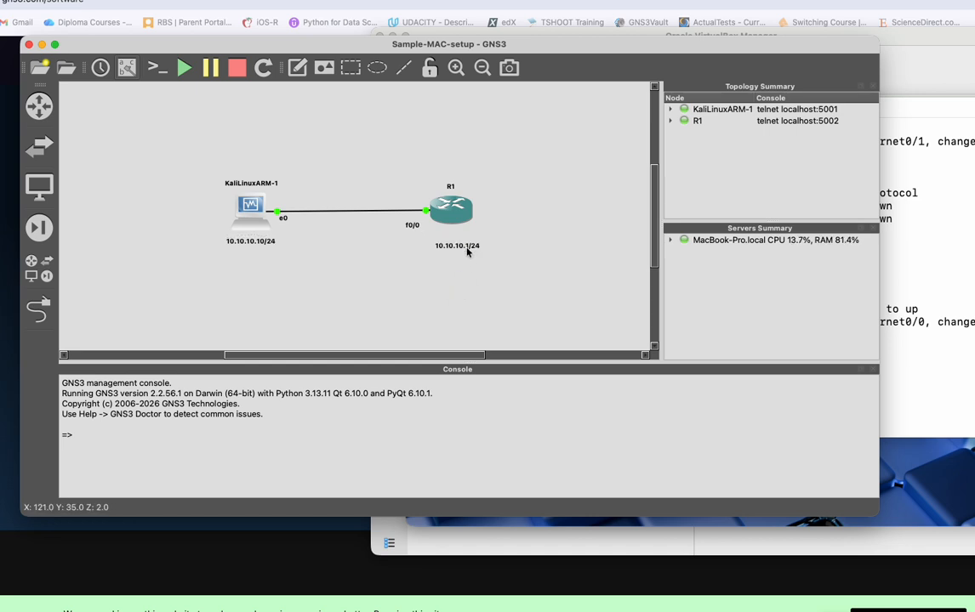
# Center the 10.10.10.1/24 note beneath R1 and move the f0/0 label slightly closer to the link.
pyautogui.moveTo(466, 250); pyautogui.dragTo(460, 246)
pyautogui.moveTo(408, 226); pyautogui.dragTo(407, 220)
pyautogui.click(338, 236)
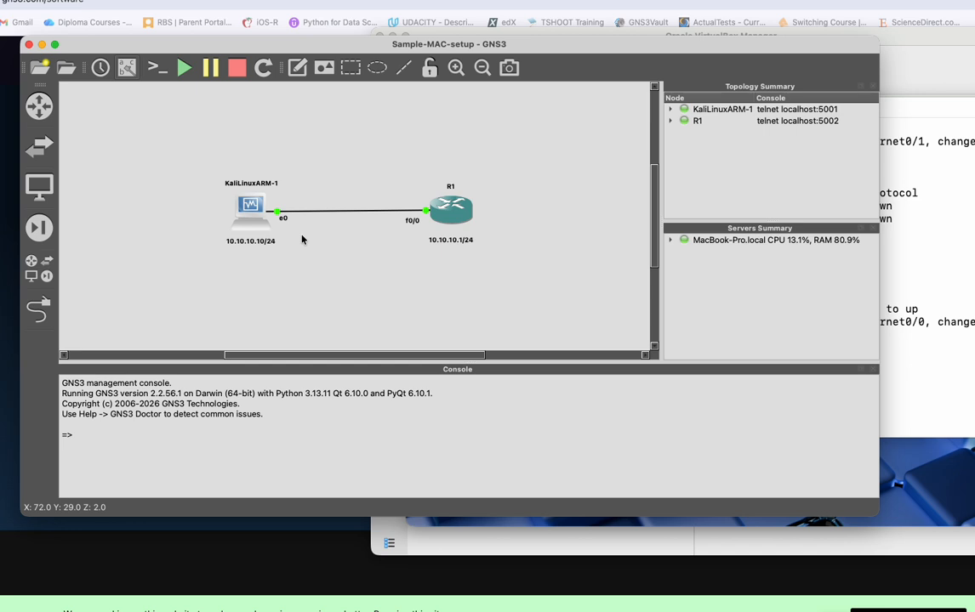
# Review the ping target addresses in the R1 console and in the KaliLinuxARM terminal.
pyautogui.click(909, 295)
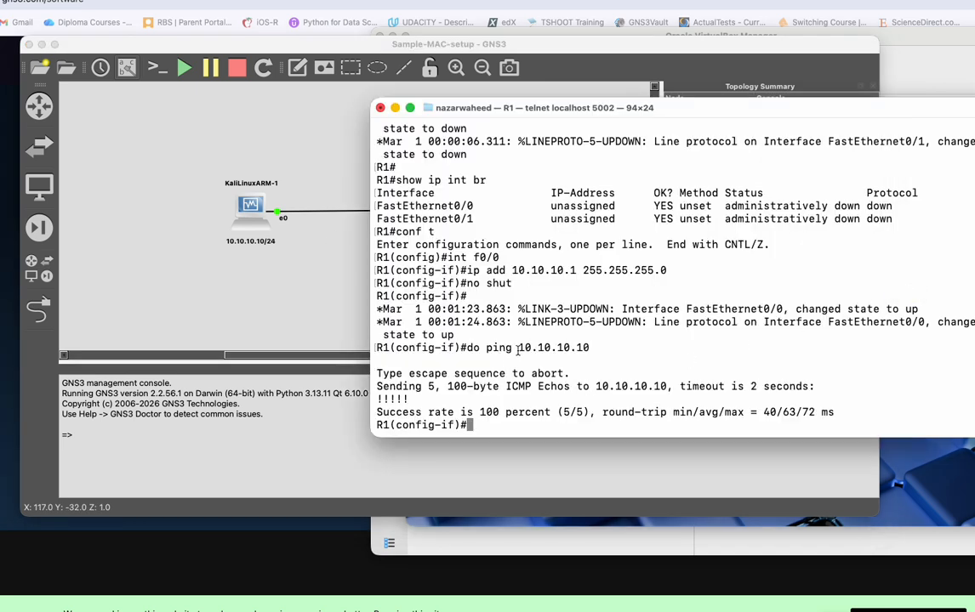
pyautogui.moveTo(518, 351); pyautogui.dragTo(596, 351)
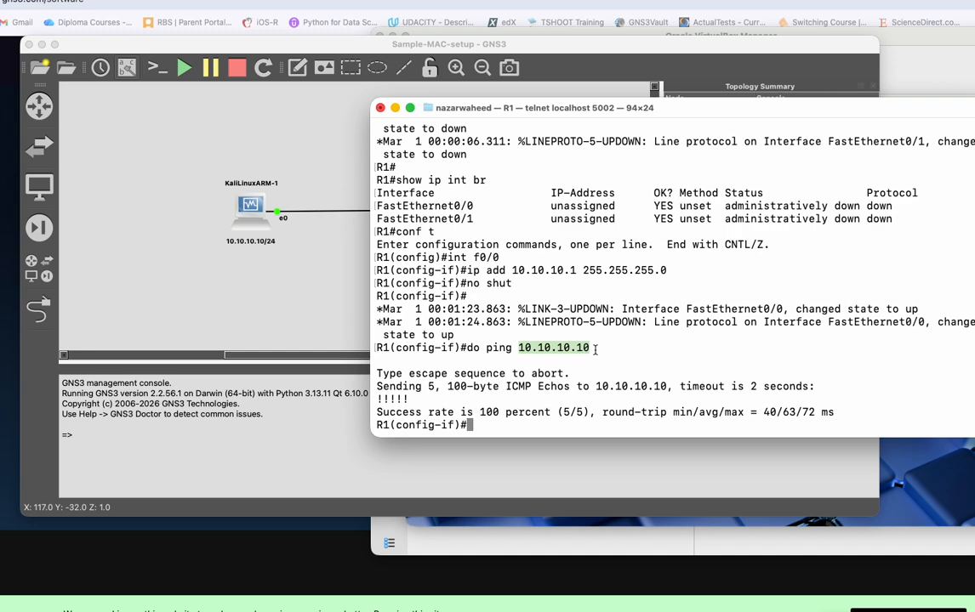
pyautogui.click(912, 474)
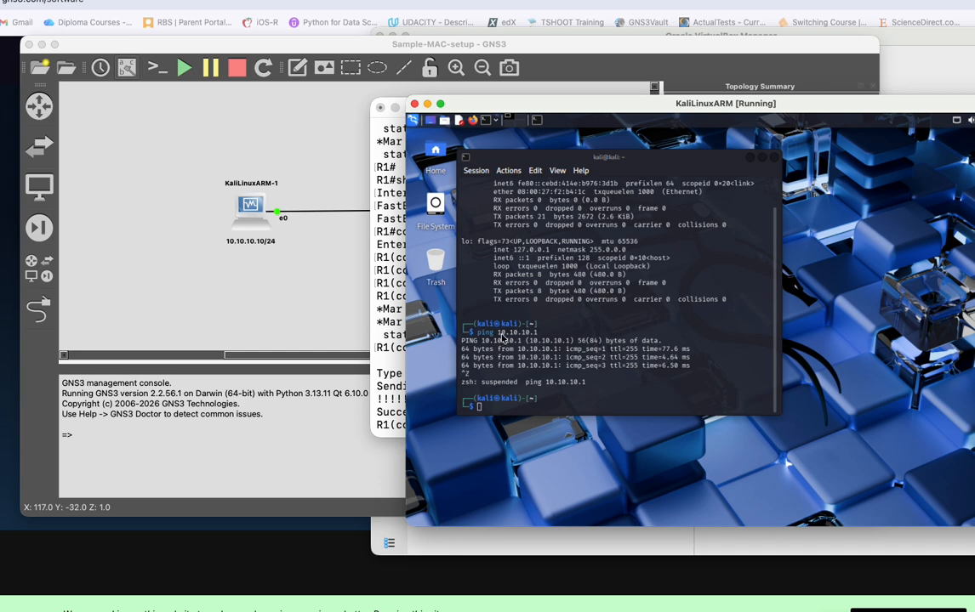
pyautogui.moveTo(502, 333); pyautogui.dragTo(538, 333)
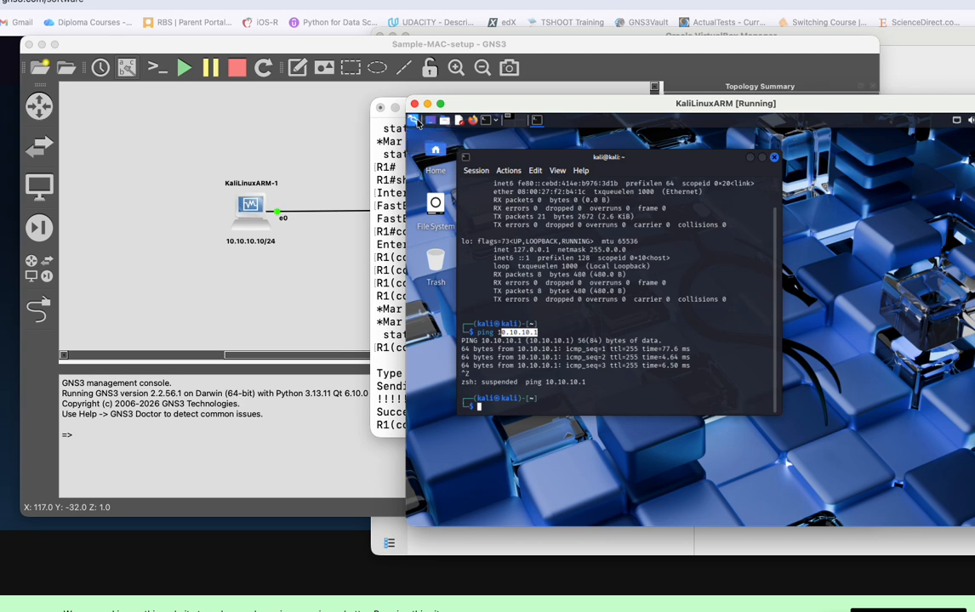
# Launch Zenmap in the Kali virtual machine and authenticate as root with the account password.
pyautogui.click(415, 121)
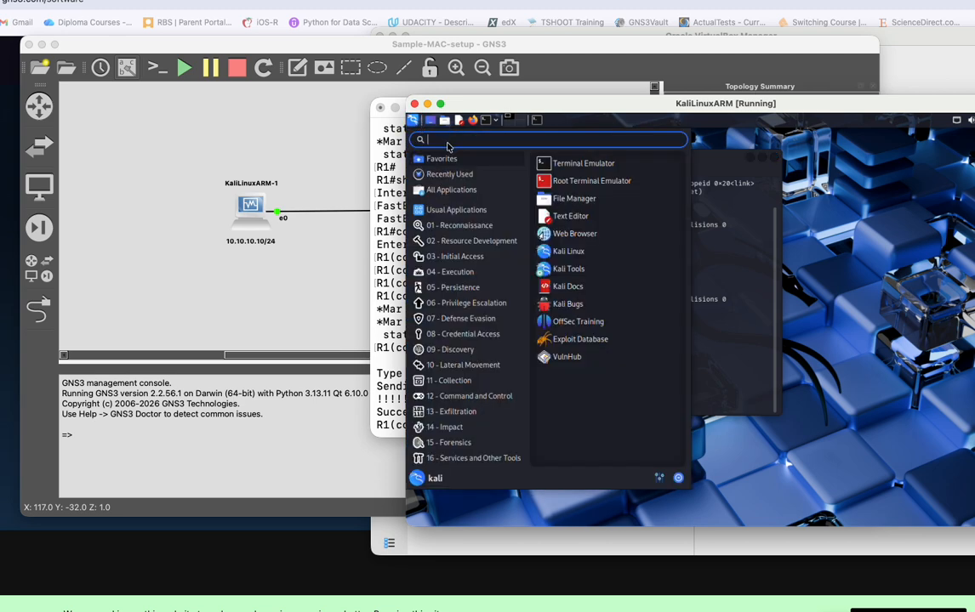
pyautogui.write('zenmap')
pyautogui.press('Return')
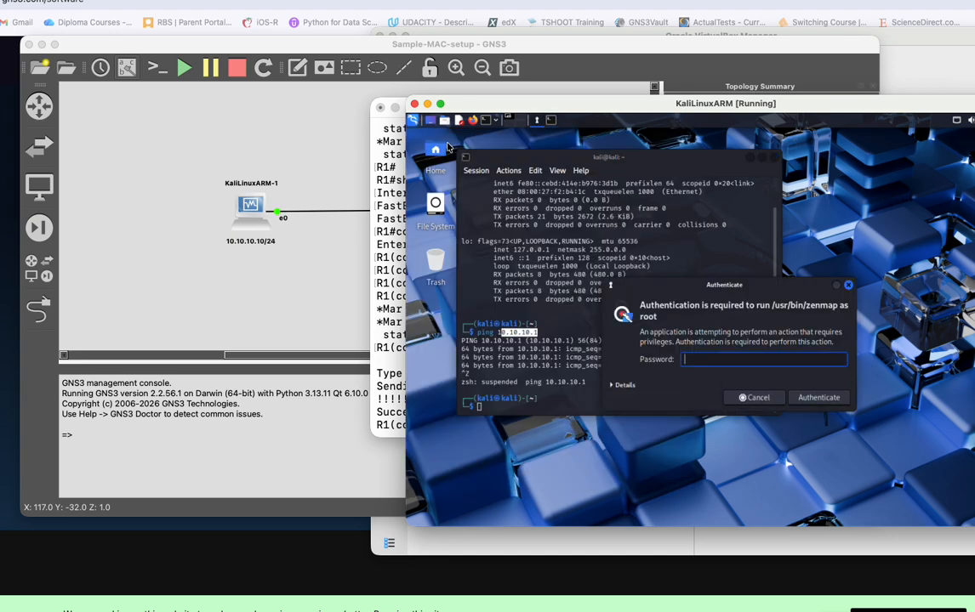
pyautogui.write('kali')
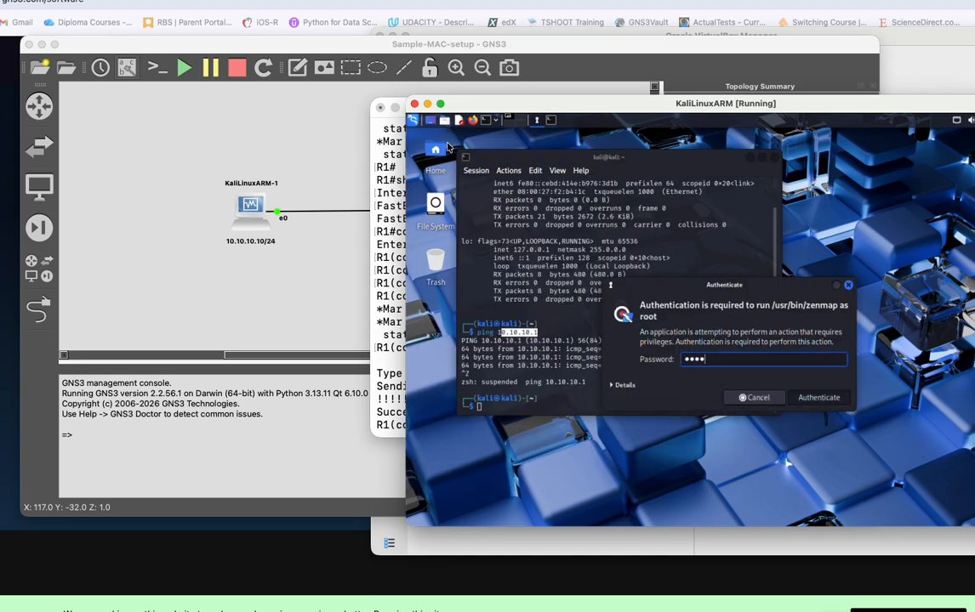
pyautogui.press('Return')
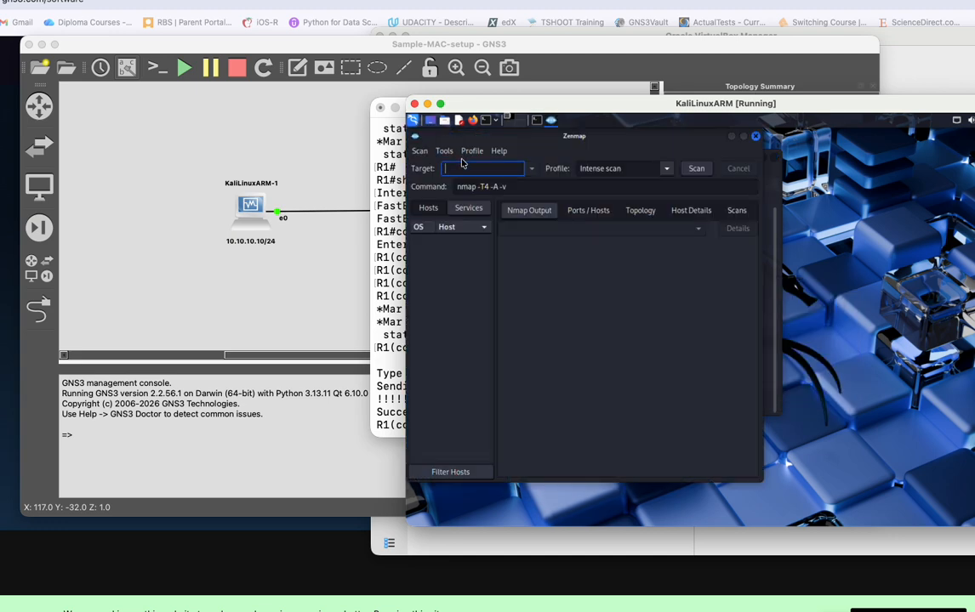
# Run an Intense scan against target 10.10.10.1 and examine the open ports and services in the Nmap output.
pyautogui.write('10.10.10.1')
pyautogui.click(698, 173)
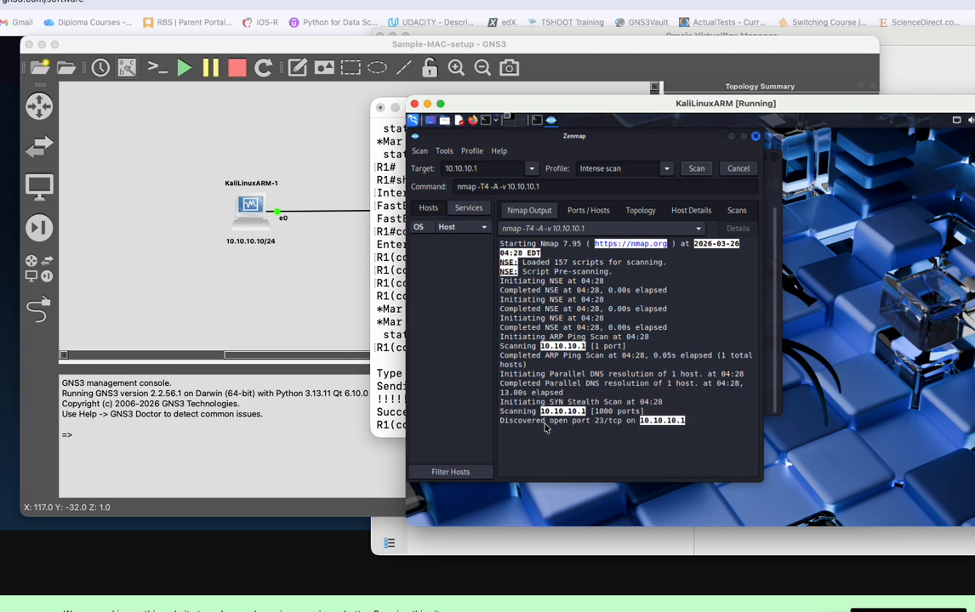
pyautogui.moveTo(551, 422); pyautogui.dragTo(629, 426)
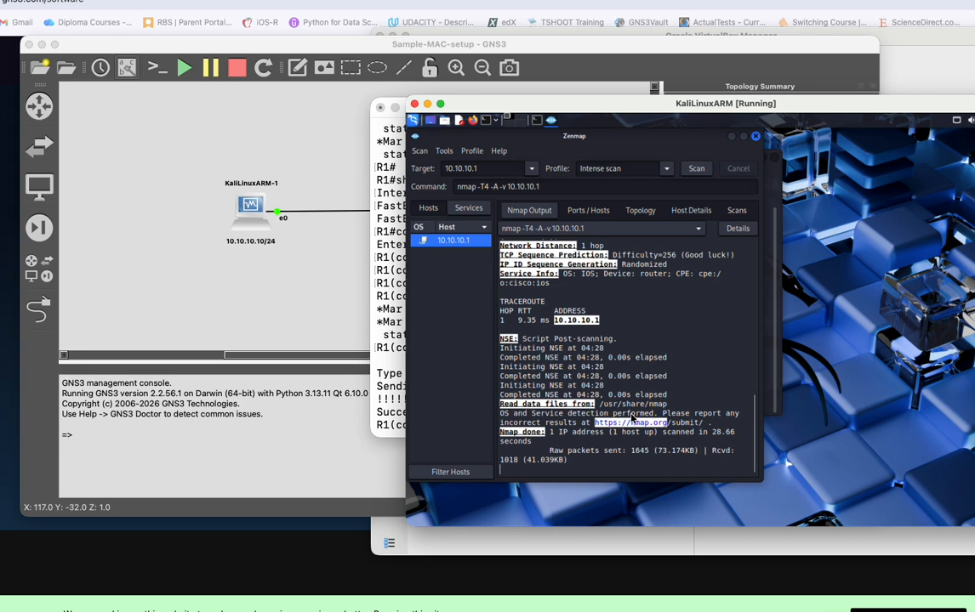
pyautogui.scroll(1, 630, 409)
pyautogui.scroll(3, 626, 399)
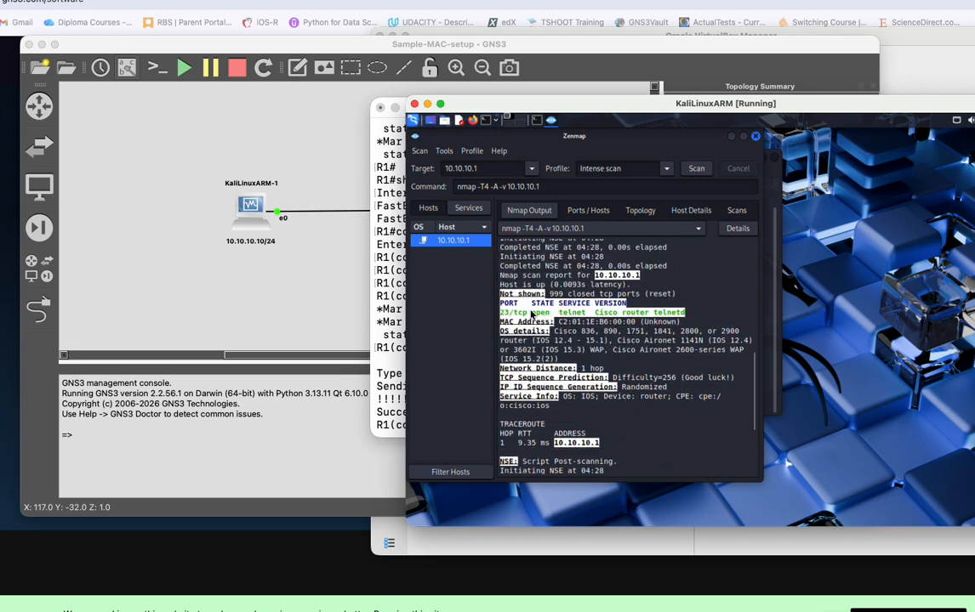
pyautogui.moveTo(501, 313); pyautogui.dragTo(585, 315)
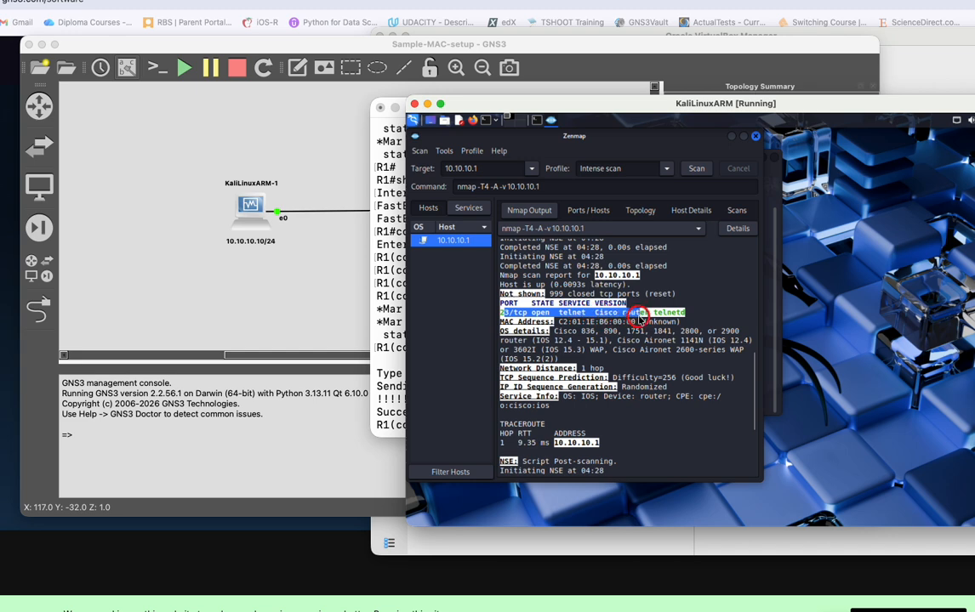
pyautogui.click(636, 328)
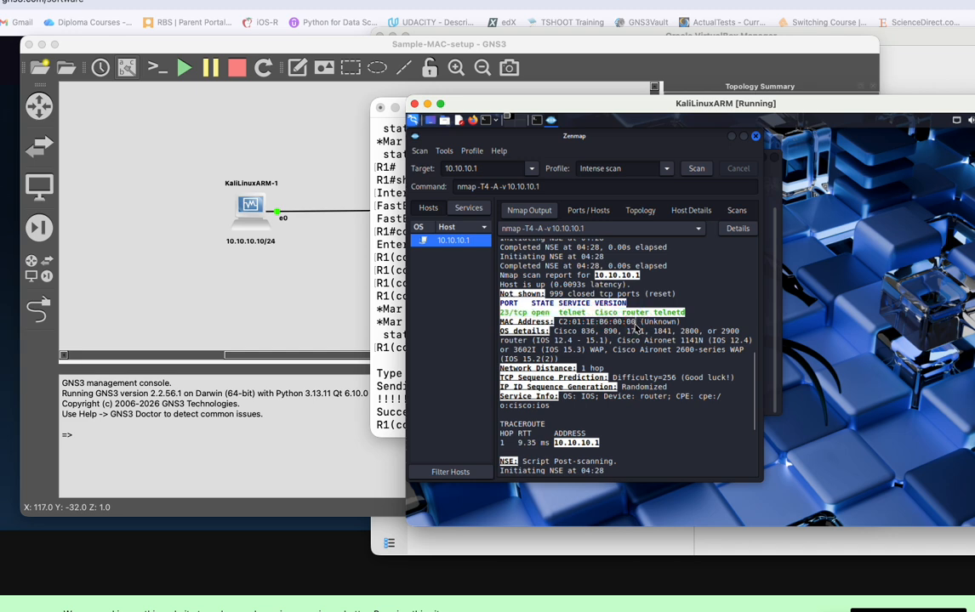
# In the R1 console, leave interface configuration with end and enter global configuration mode with conf t.
pyautogui.click(388, 313)
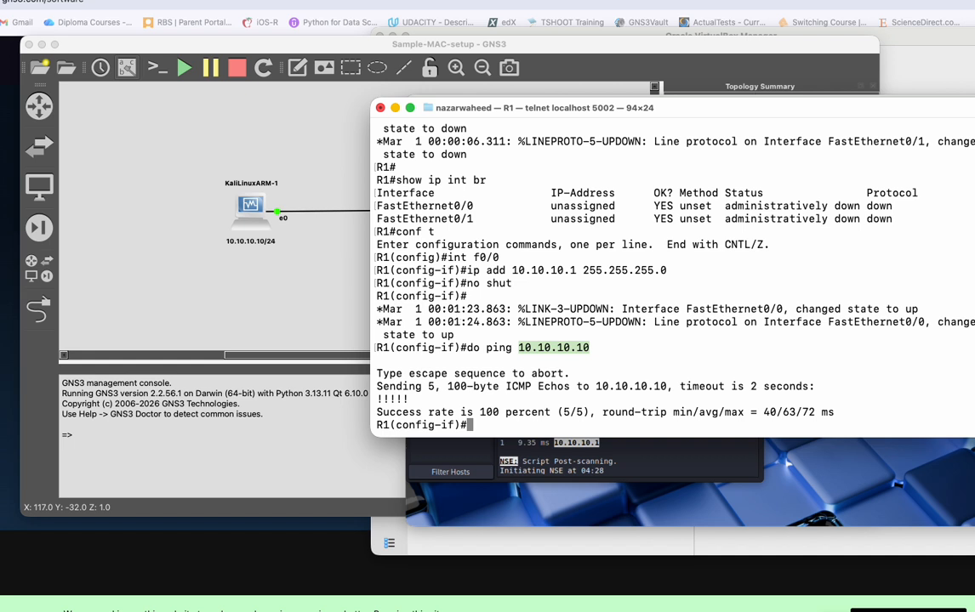
pyautogui.write('end')
pyautogui.press('Return')
pyautogui.write('conf t')
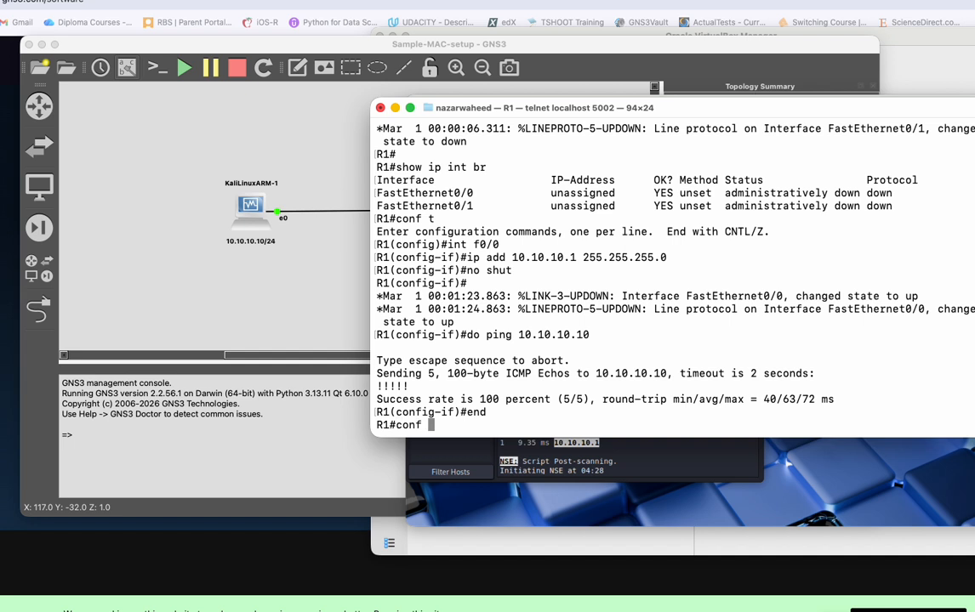
pyautogui.press('Return')
pyautogui.press('Return')
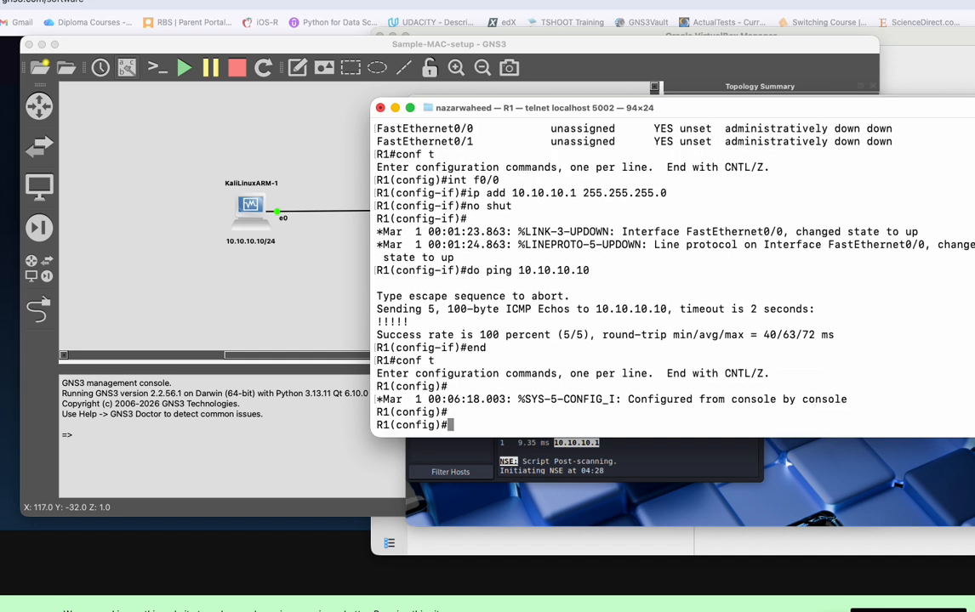
# Configure R1's lines vty 0 4 with transport input none.
pyautogui.write('line vty 0 4')
pyautogui.press('Return')
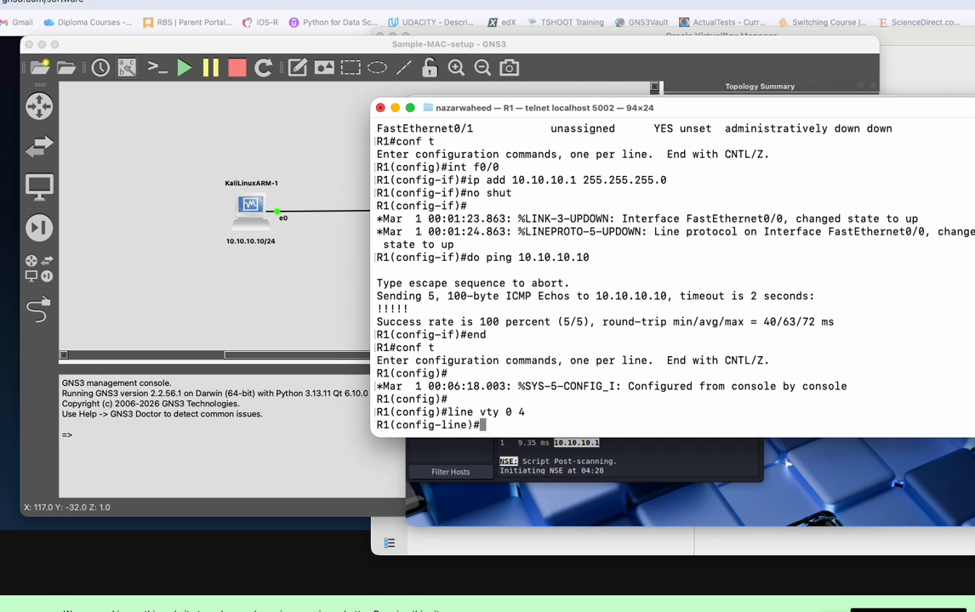
pyautogui.write('tr')
pyautogui.press('Tab')
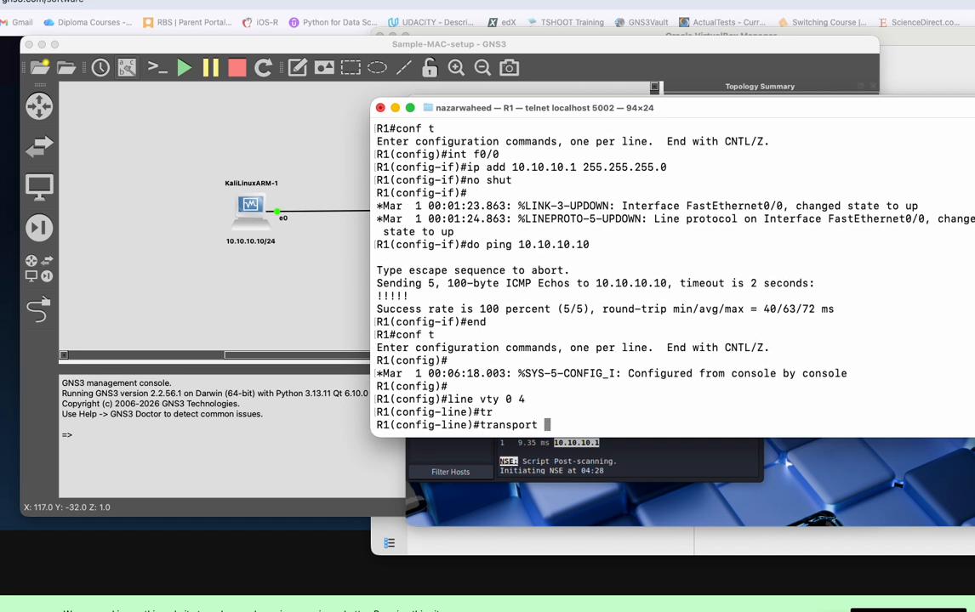
pyautogui.write('in')
pyautogui.press('Tab')
pyautogui.write('none')
pyautogui.press('Return')
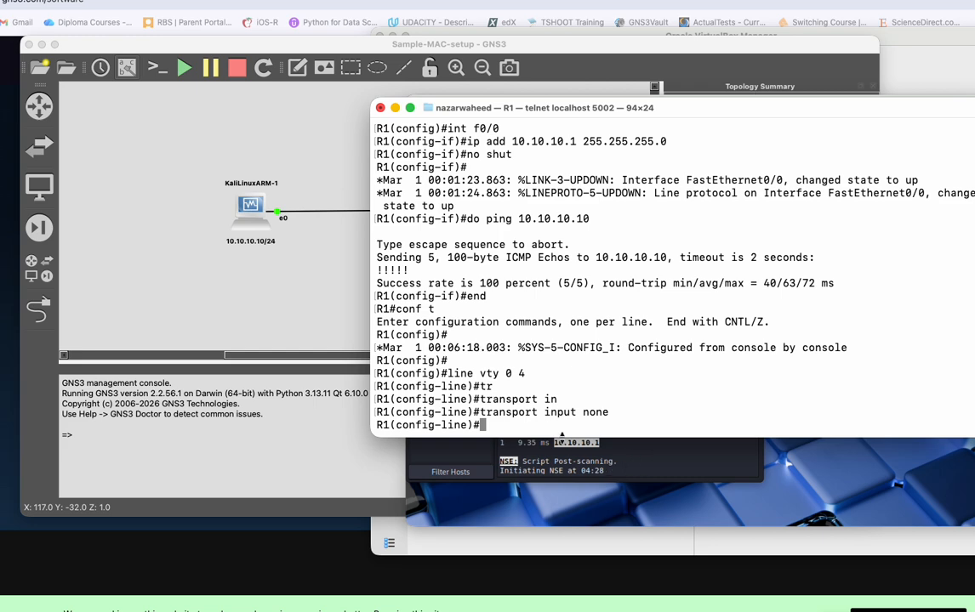
# Repeat the Intense scan of 10.10.10.1 in Zenmap and examine the port results in the new output.
pyautogui.click(655, 461)
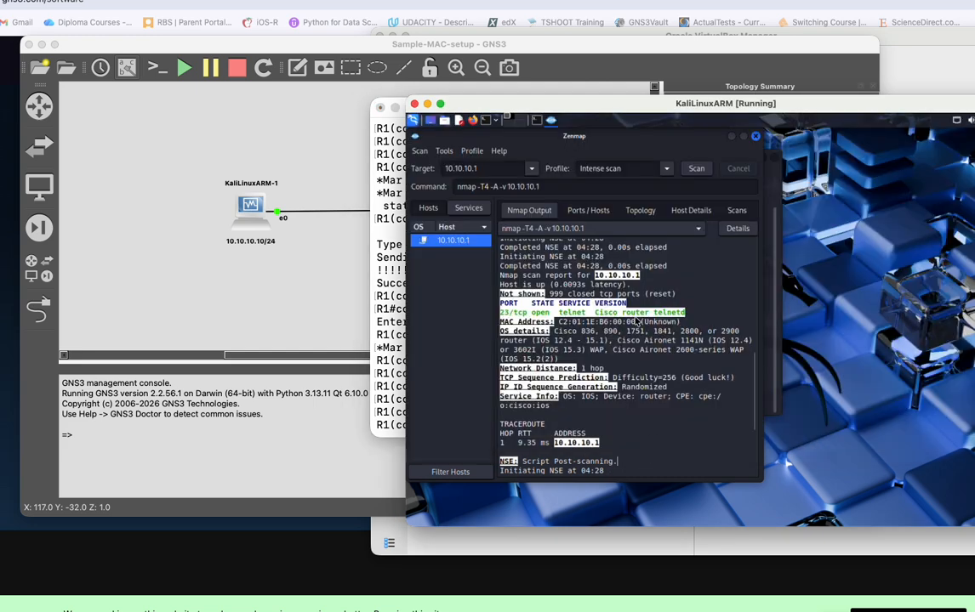
pyautogui.click(696, 169)
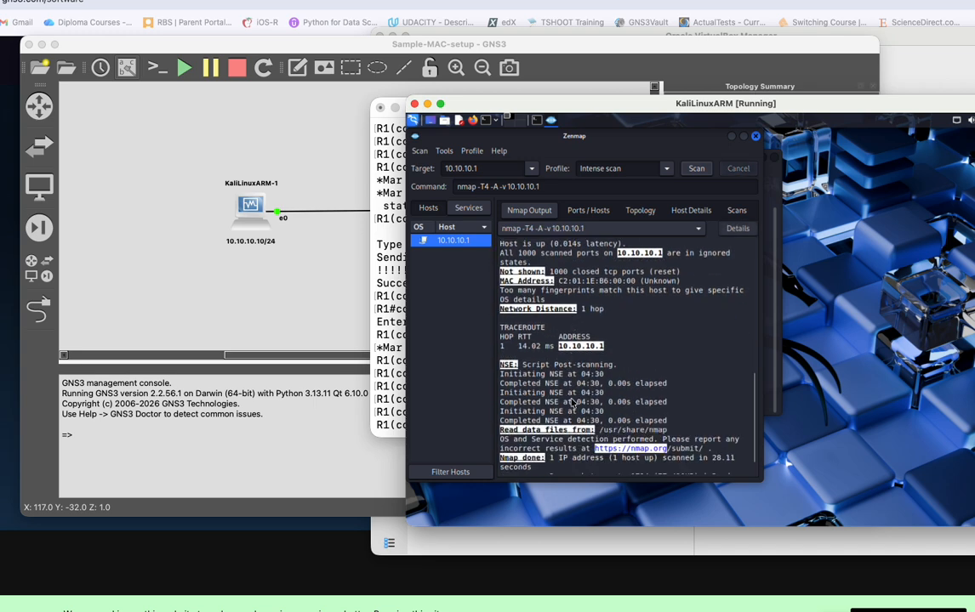
pyautogui.scroll(5, 548, 384)
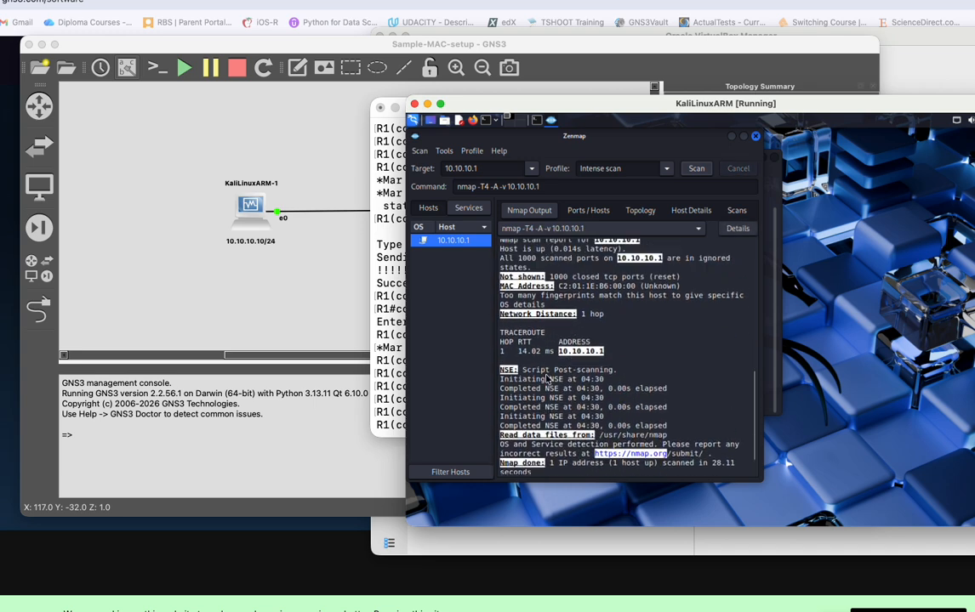
pyautogui.scroll(8, 553, 377)
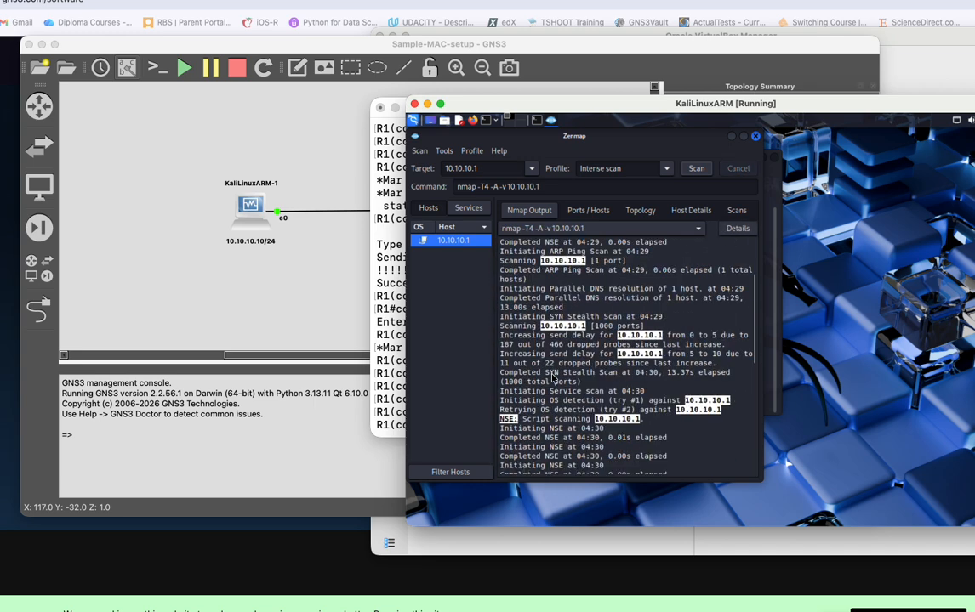
pyautogui.scroll(-6, 553, 376)
pyautogui.scroll(-6, 553, 377)
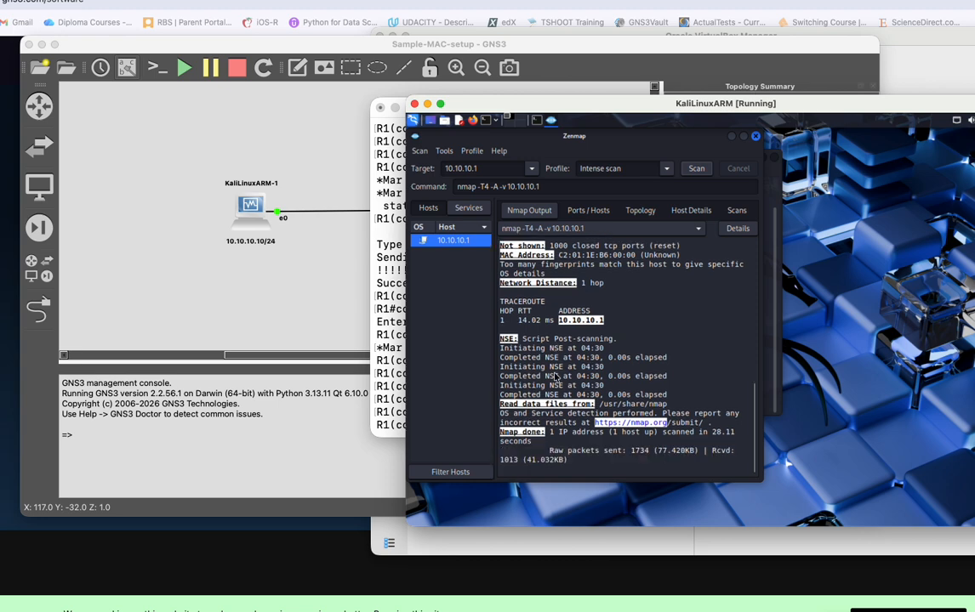
pyautogui.scroll(9, 555, 377)
pyautogui.scroll(-5, 555, 377)
# In the R1 console, change the vty lines' allowed input protocol with transport input ssh.
pyautogui.click(379, 340)
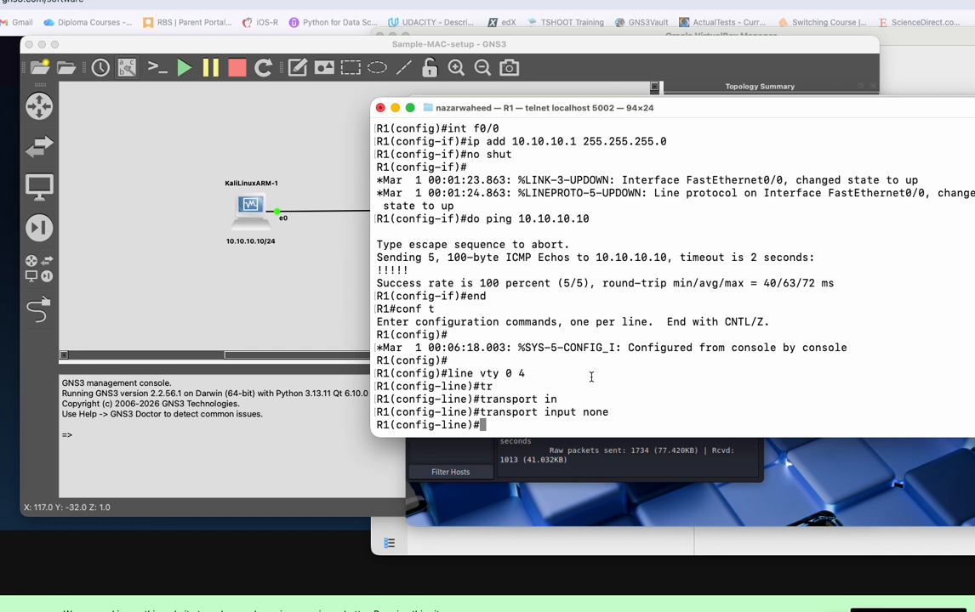
pyautogui.press('Up')
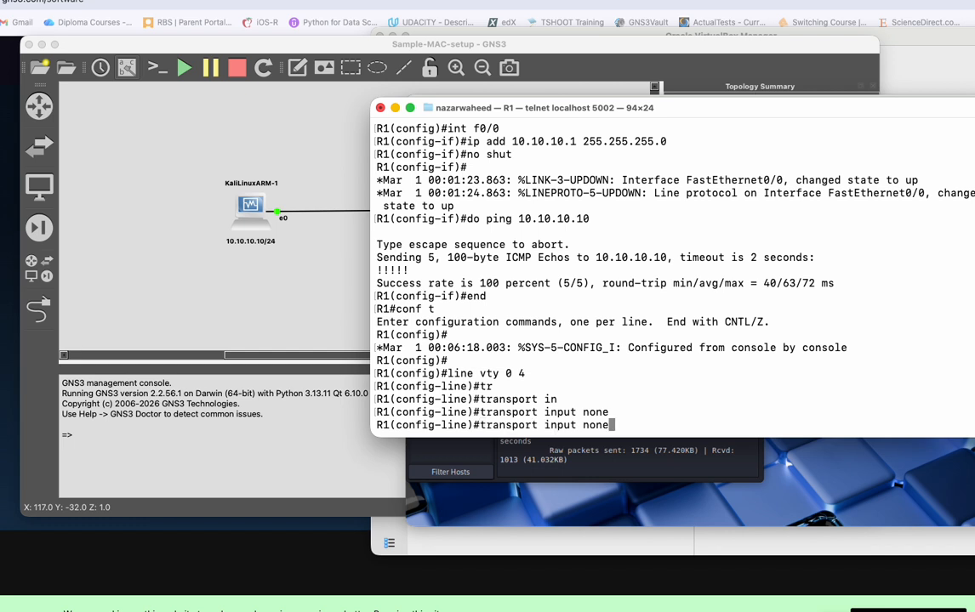
pyautogui.press('BackSpace')
pyautogui.press('BackSpace')
pyautogui.press('BackSpace')
pyautogui.press('BackSpace')
pyautogui.write('ssh')
pyautogui.press('Return')
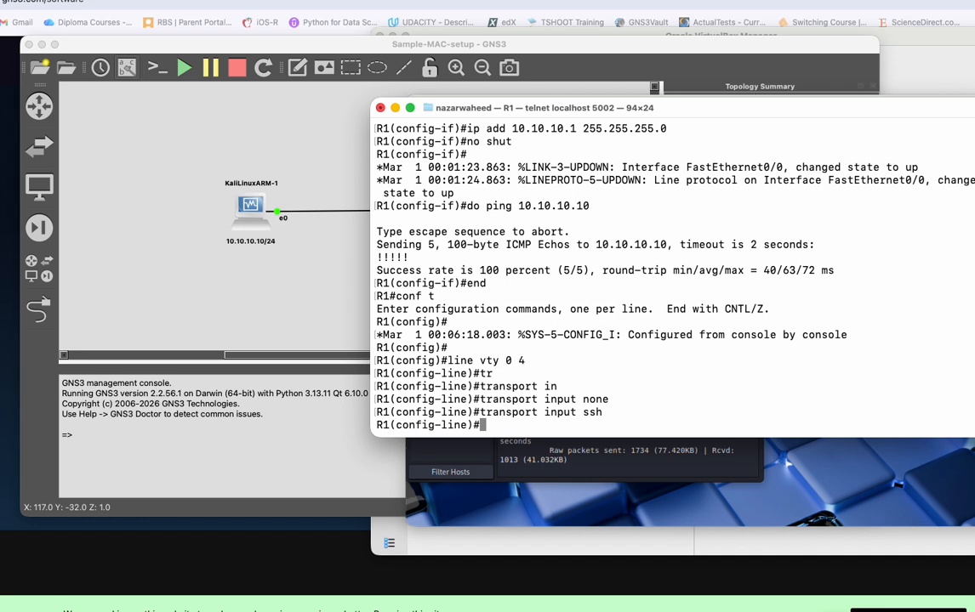
# Exit line configuration on R1 and set the router's domain name to CCNA.com with ip domain name.
pyautogui.press('Return')
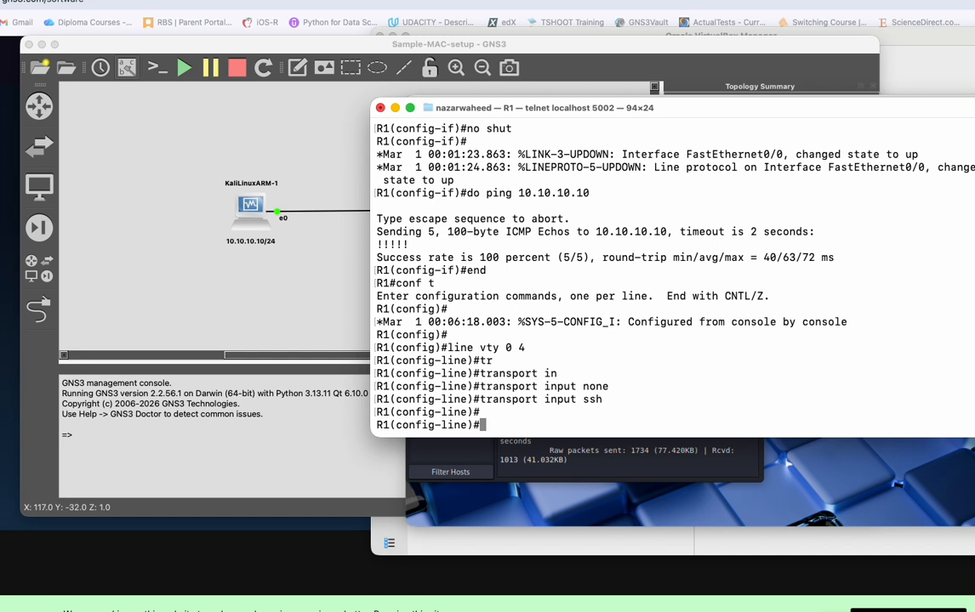
pyautogui.write('exit')
pyautogui.press('Return')
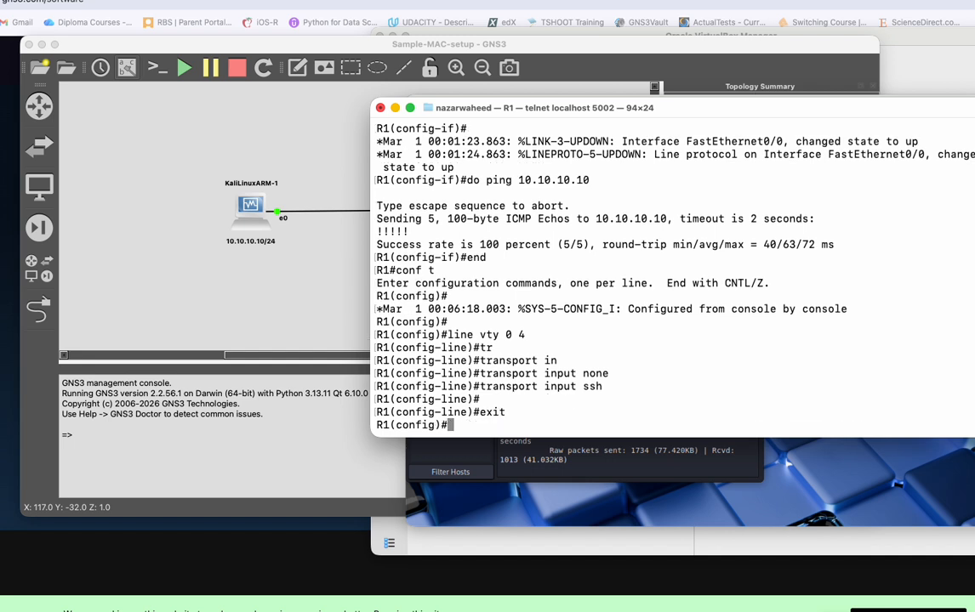
pyautogui.write('ip domain')
pyautogui.press('Tab')
pyautogui.press('Tab')
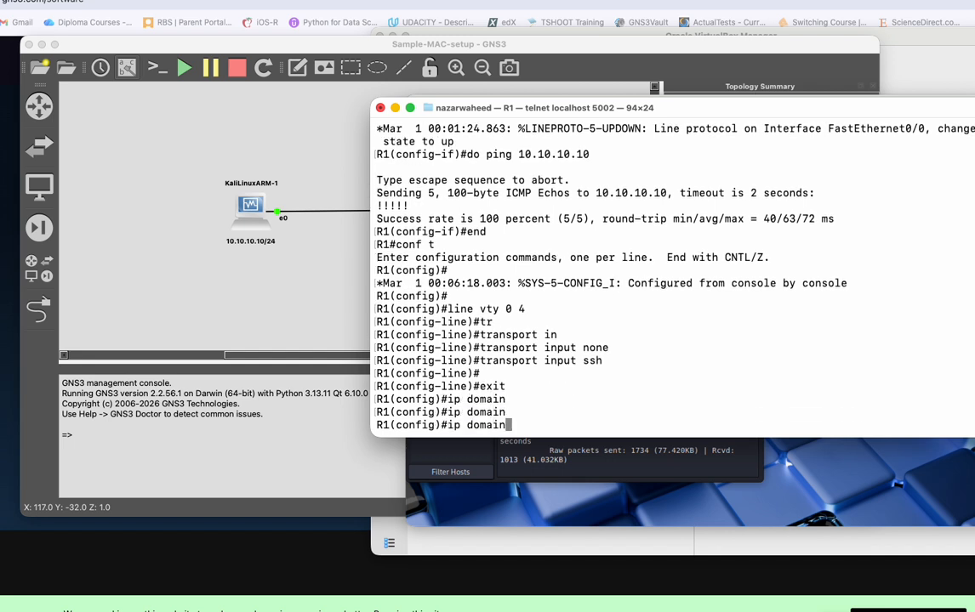
pyautogui.write('-')
pyautogui.press('Tab')
pyautogui.press('BackSpace')
pyautogui.write('na')
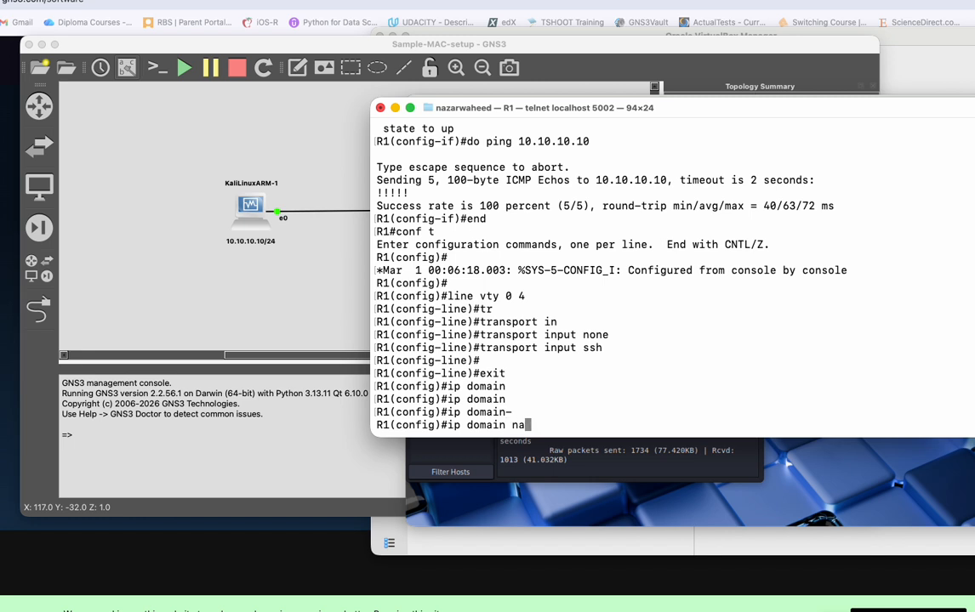
pyautogui.press('Tab')
pyautogui.write('CCNA.com')
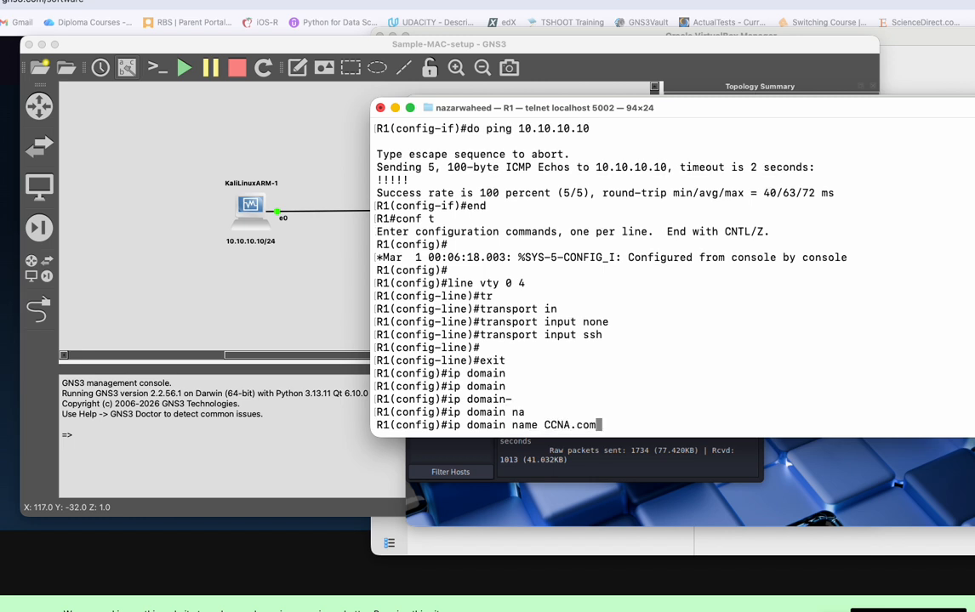
pyautogui.press('Return')
# Create the local user admin on R1 with the username command, entering the account password.
pyautogui.write('us')
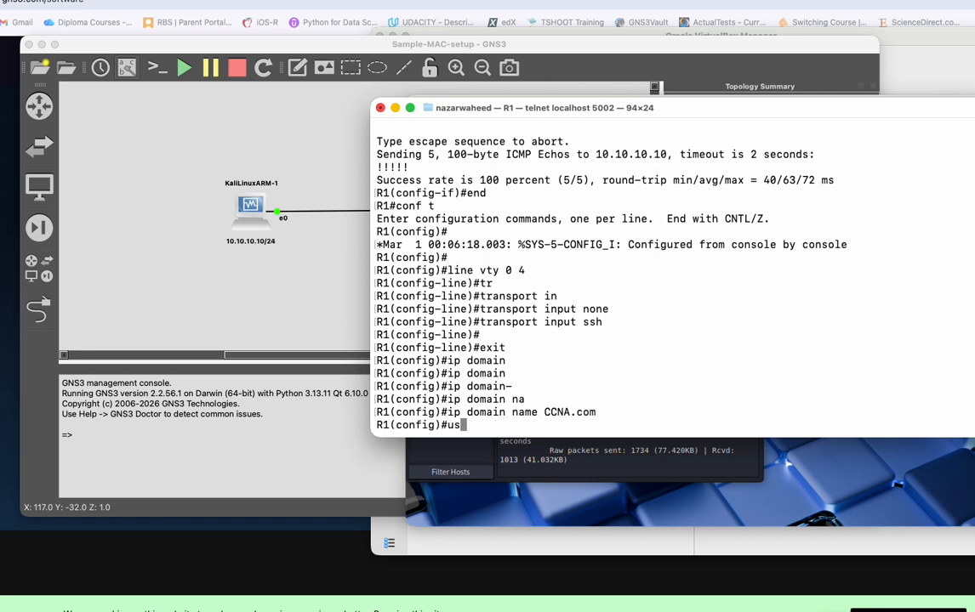
pyautogui.write('ername admin passw')
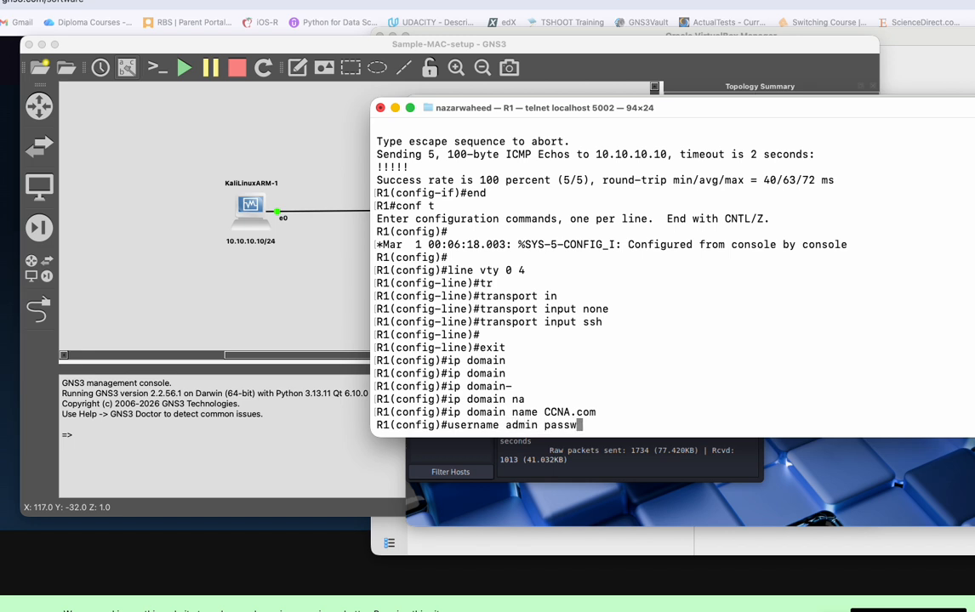
pyautogui.write('ord cisco')
pyautogui.press('Return')
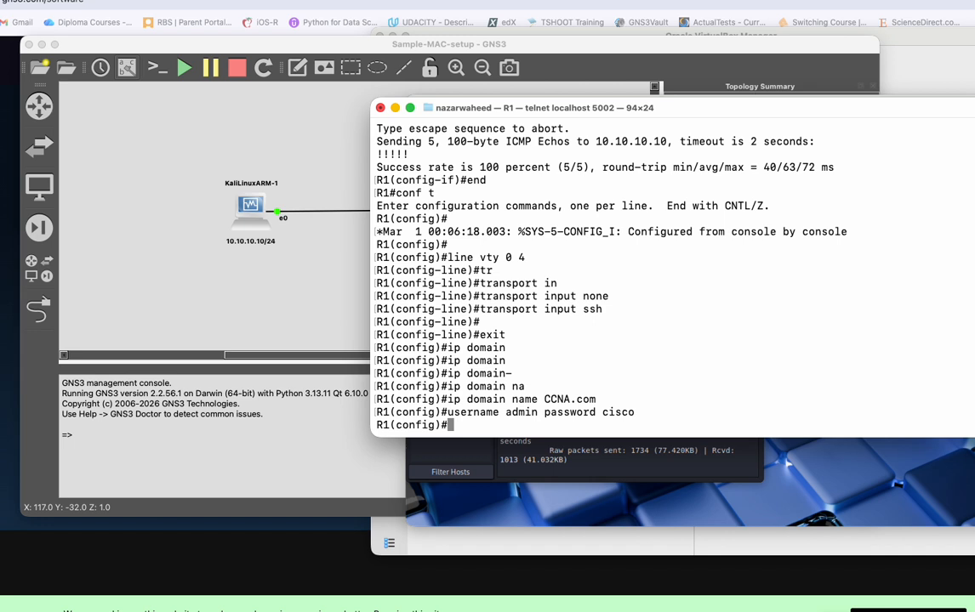
# Generate R1's RSA keys with crypto key generate rsa modulus 1024 and check the resulting SSH log message.
pyautogui.write('crypto ke')
pyautogui.press('Tab')
pyautogui.write('ge')
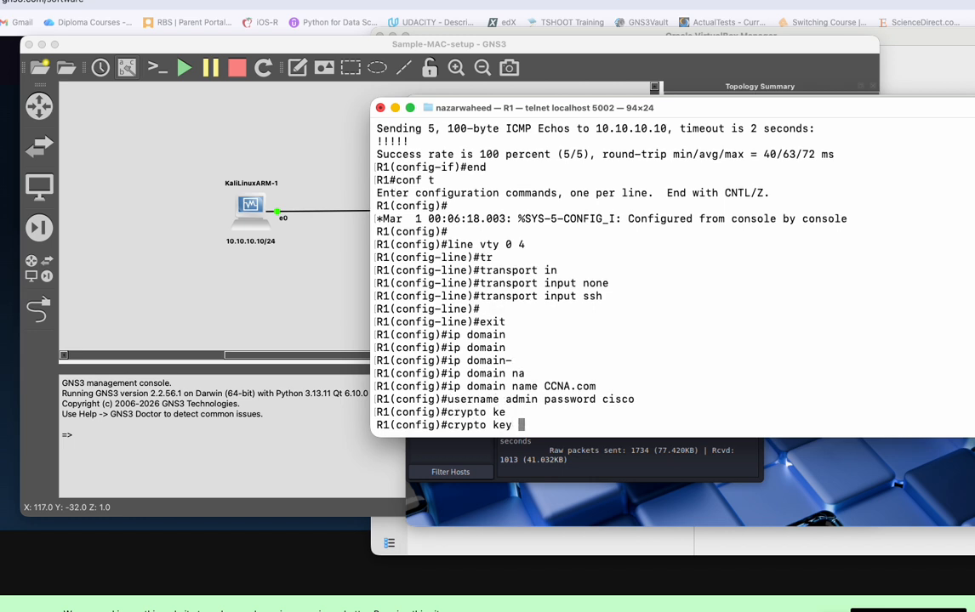
pyautogui.press('Tab')
pyautogui.write('r')
pyautogui.press('Tab')
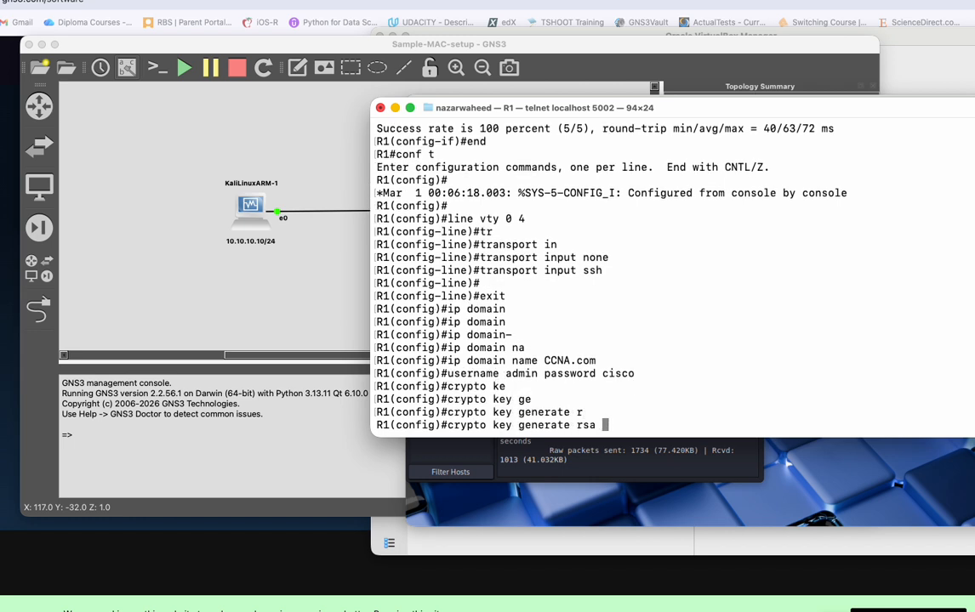
pyautogui.write('m')
pyautogui.press('Tab')
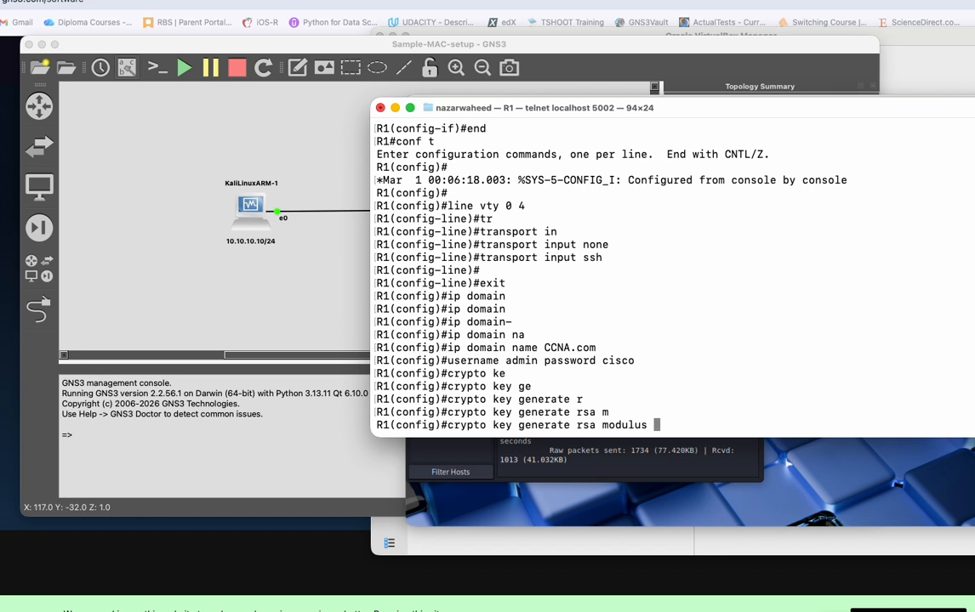
pyautogui.write('1024')
pyautogui.press('Return')
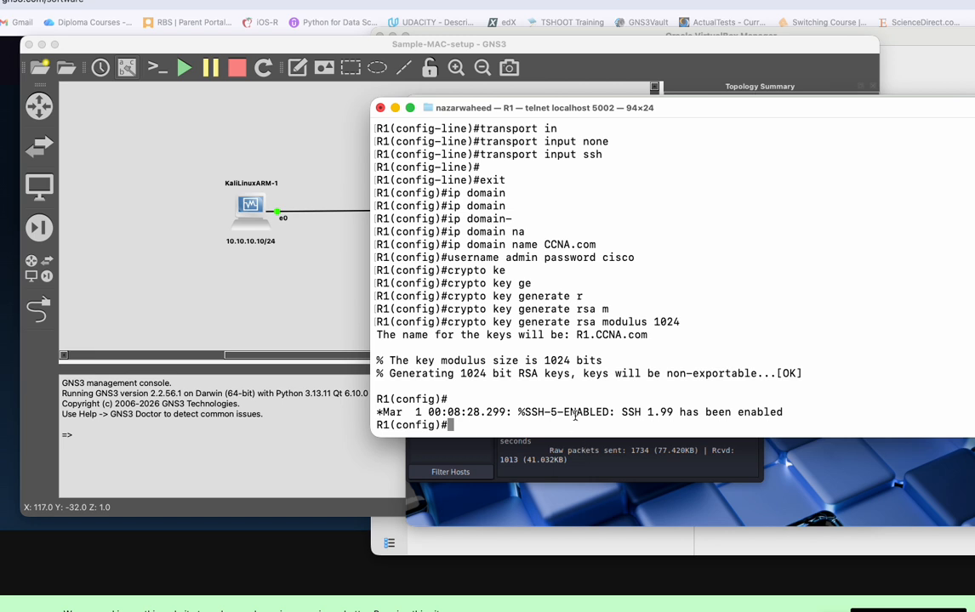
pyautogui.moveTo(564, 411); pyautogui.dragTo(673, 412)
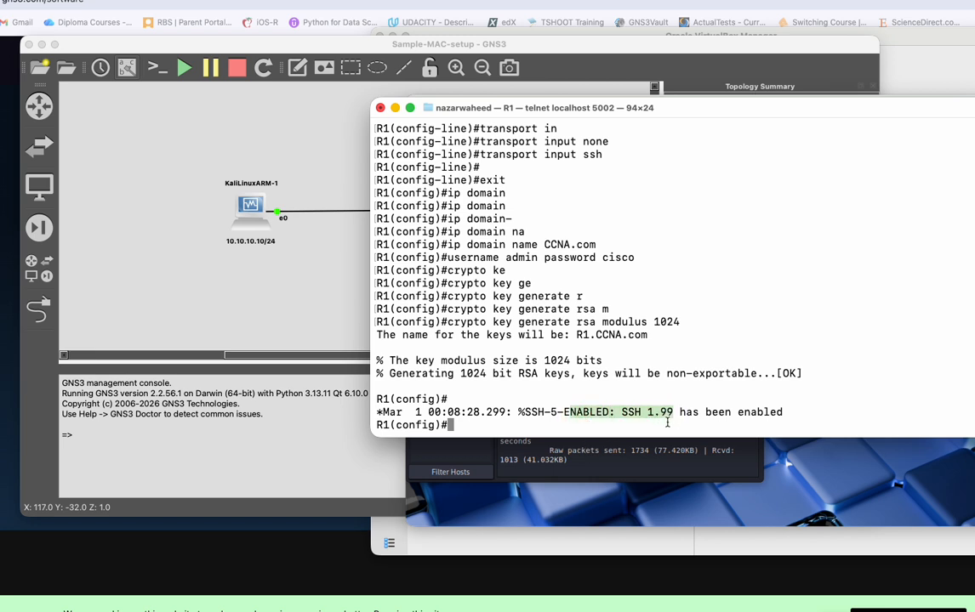
# Switch to Zenmap in the Kali VM, rerun the Intense scan of 10.10.10.1 and examine the port 22 SSH results.
pyautogui.click(627, 452)
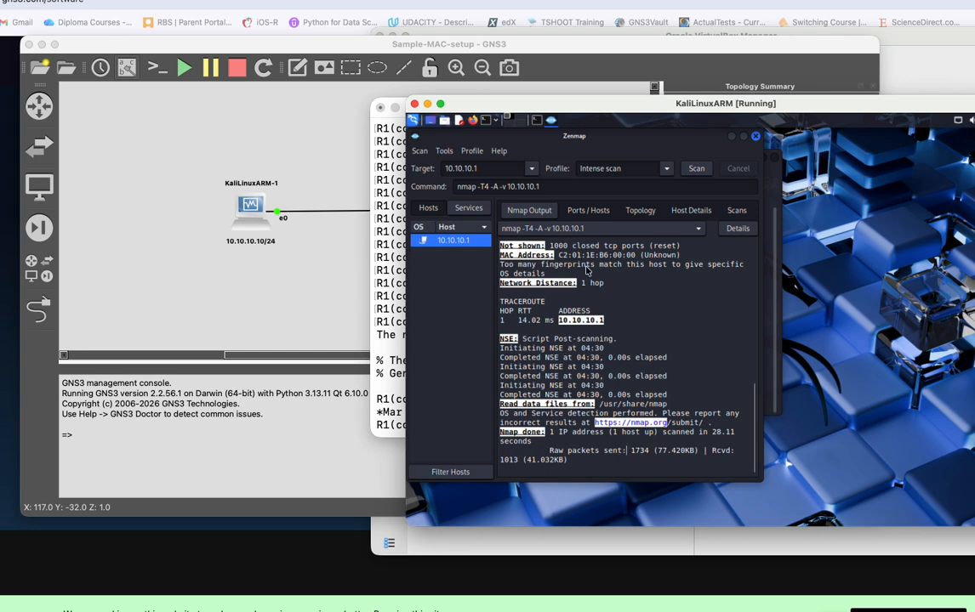
pyautogui.click(696, 169)
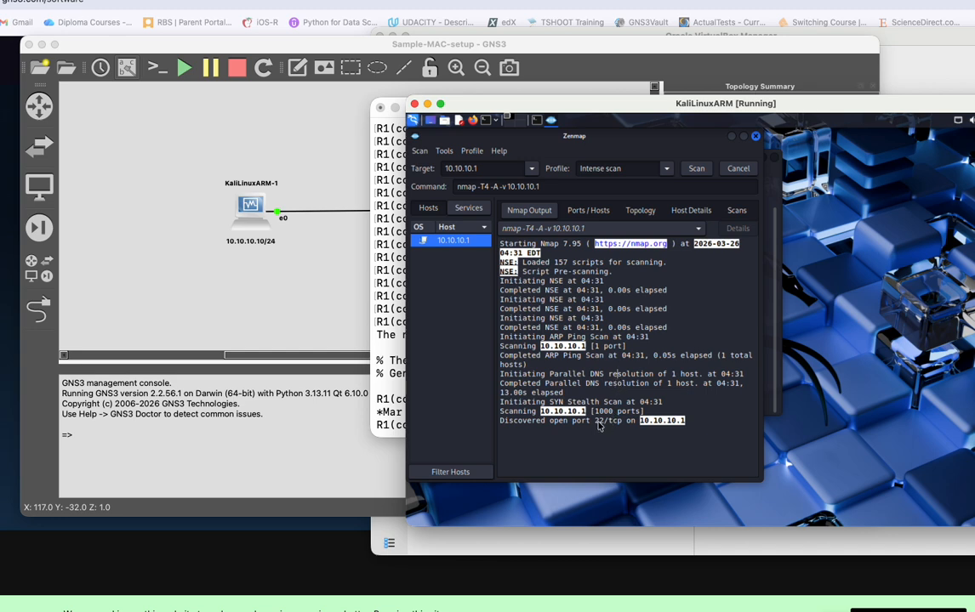
pyautogui.moveTo(596, 423); pyautogui.dragTo(621, 424)
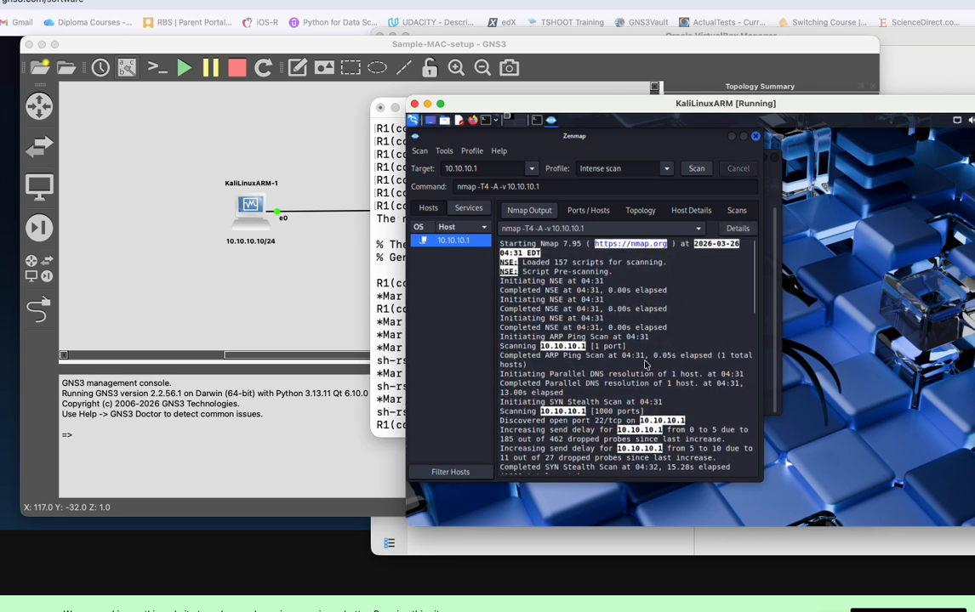
pyautogui.scroll(-10, 612, 371)
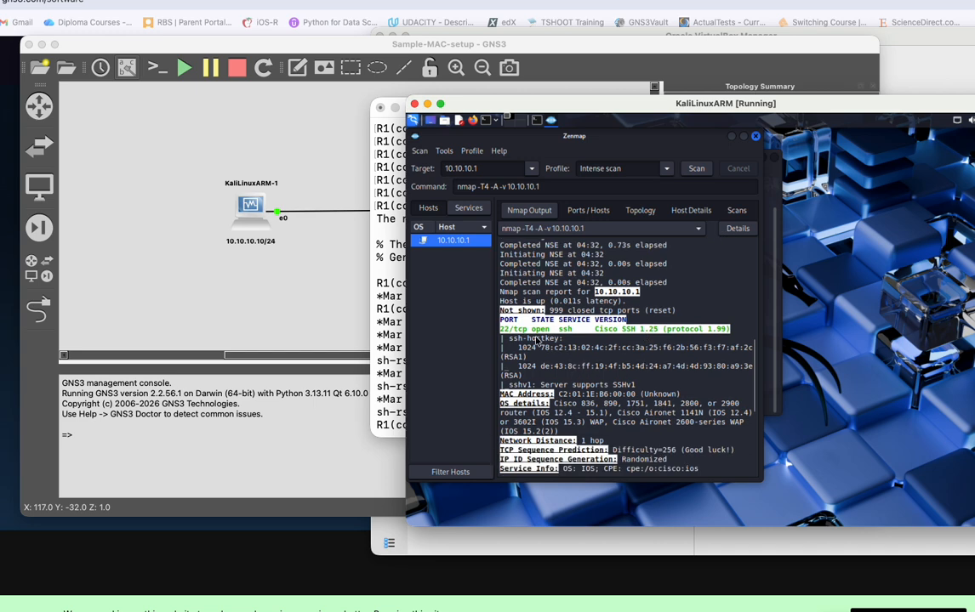
pyautogui.moveTo(522, 329); pyautogui.dragTo(594, 332)
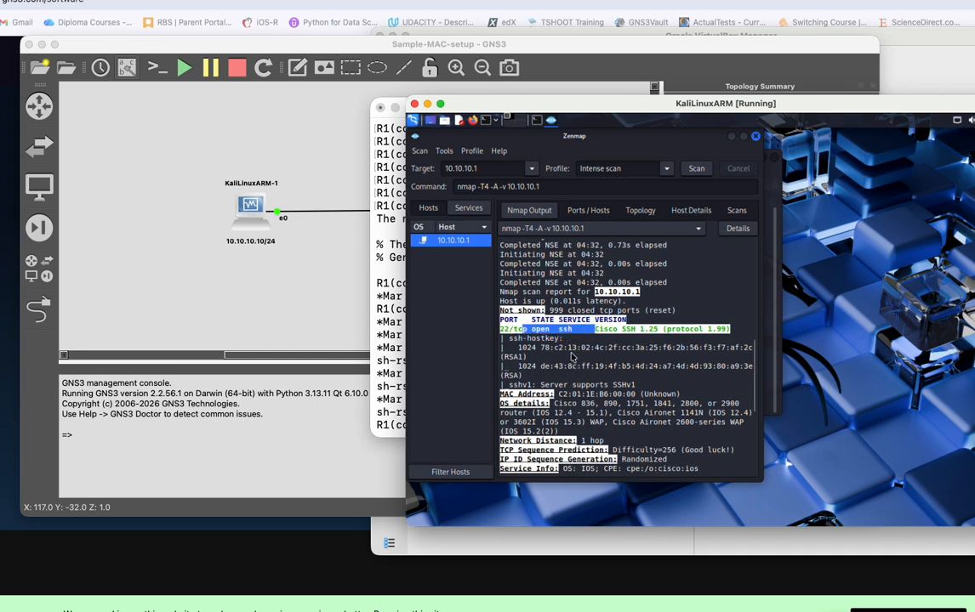
# Return to the R1 console and list the available options of the crypto and crypto key commands.
pyautogui.click(394, 360)
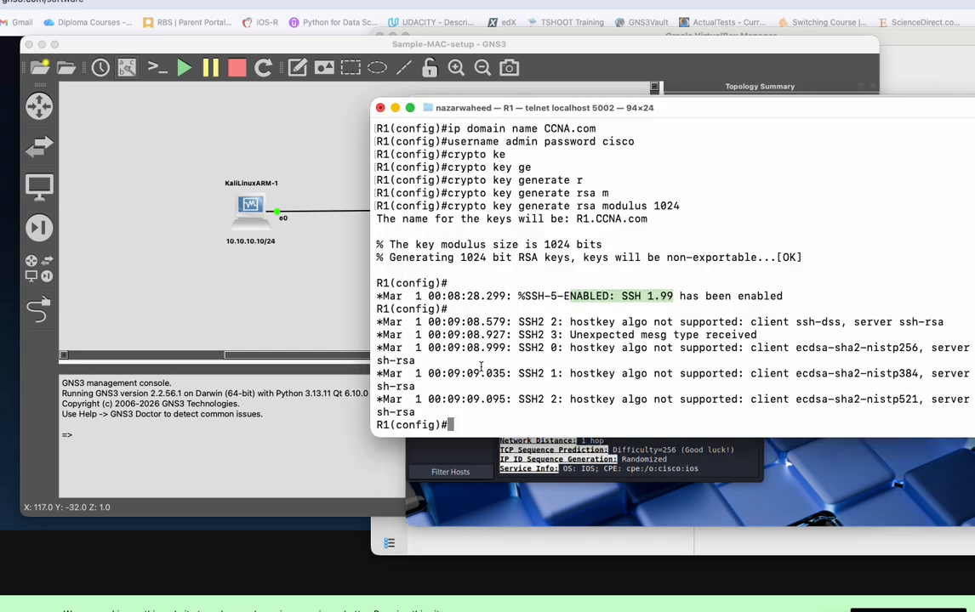
pyautogui.press('Return')
pyautogui.press('Return')
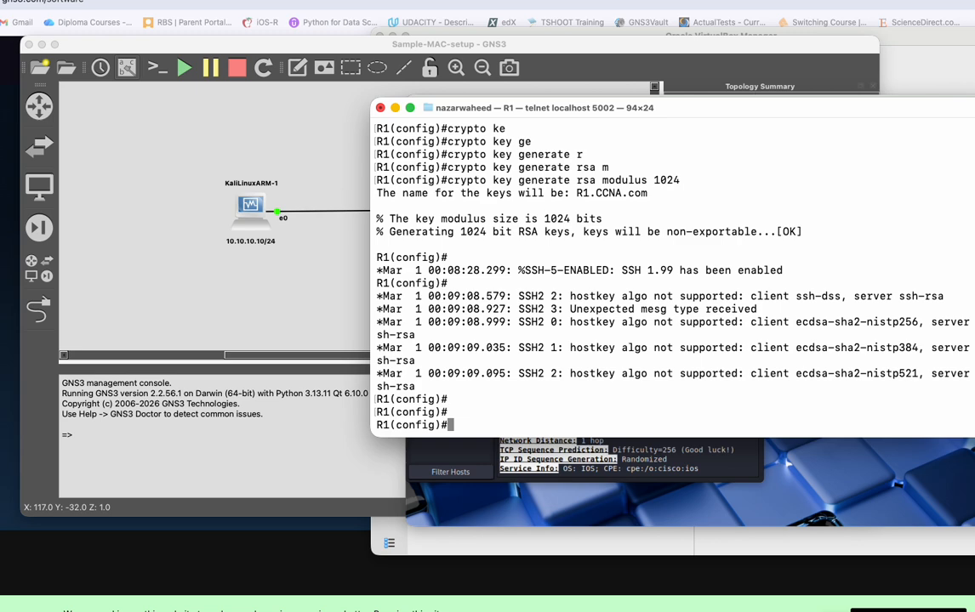
pyautogui.write('crypto ?')
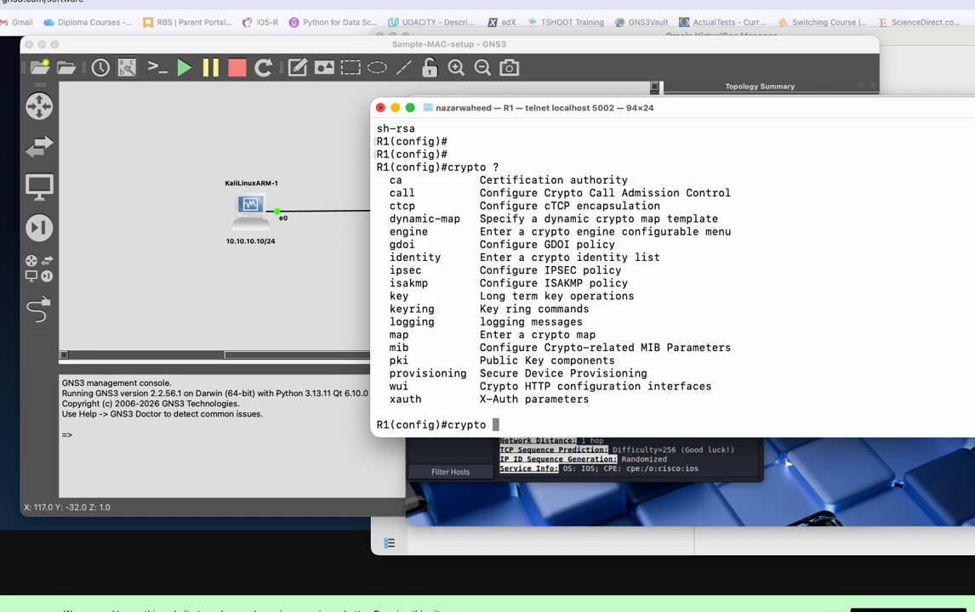
pyautogui.write('key ')
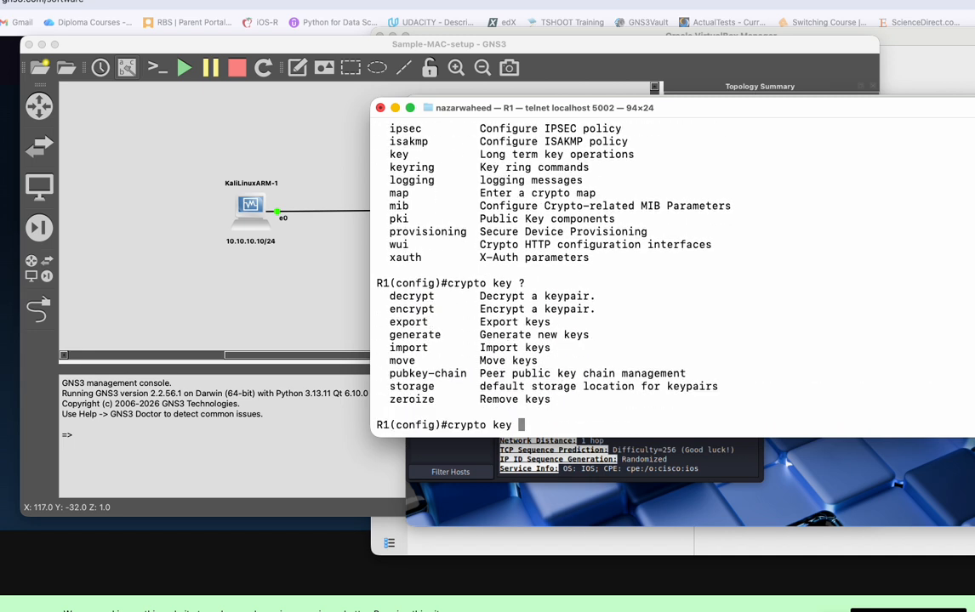
pyautogui.write('?zeo')
# Remove all RSA keys from R1 with crypto key zeroize rsa, answering yes to the removal.
pyautogui.press('Tab')
pyautogui.press('BackSpace')
pyautogui.write('r')
pyautogui.press('Tab')
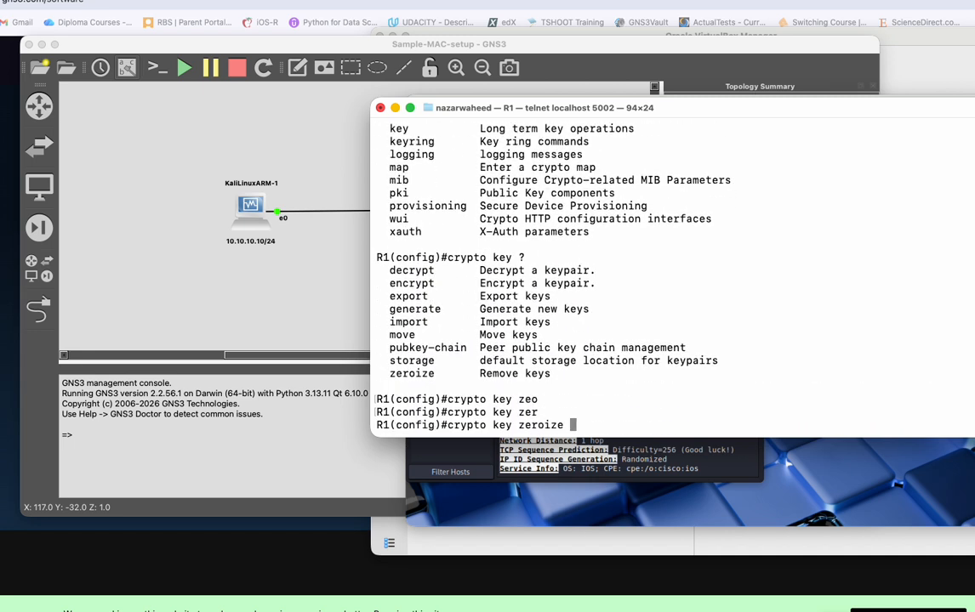
pyautogui.write('?rsa')
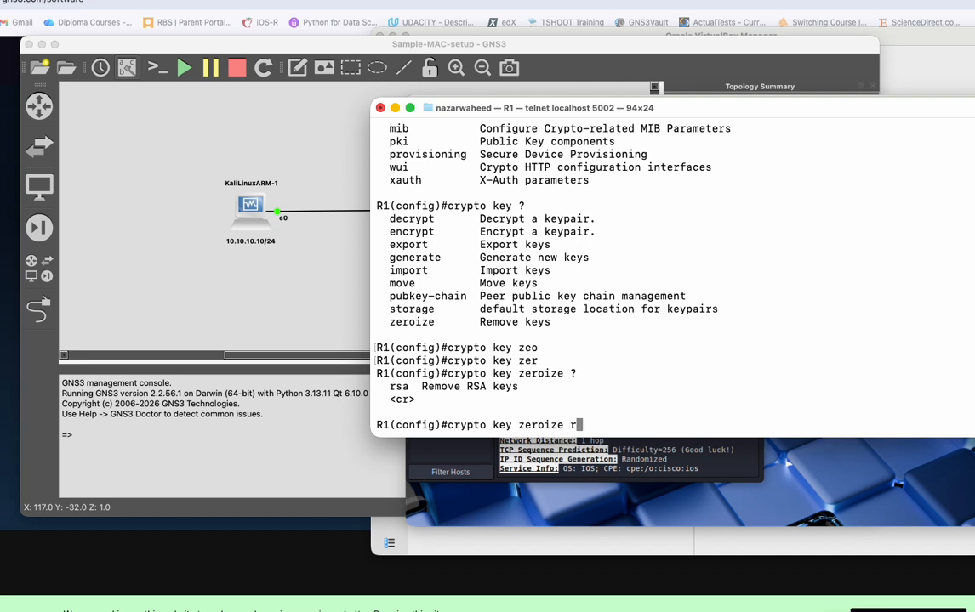
pyautogui.press('Return')
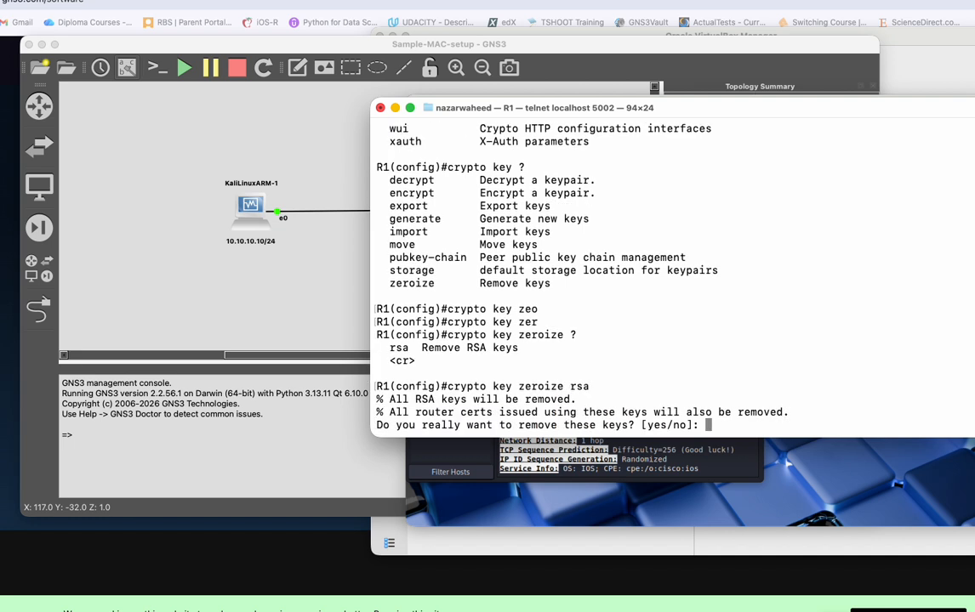
pyautogui.write('yes')
pyautogui.press('Return')
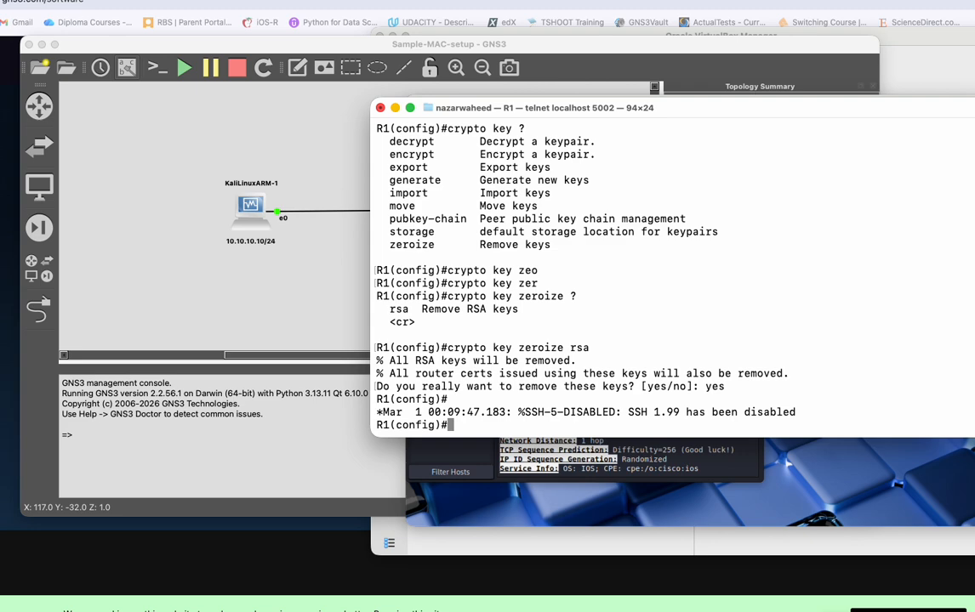
# Switch to Zenmap in the Kali VM, repeat the Intense scan of 10.10.10.1 and read through its output.
pyautogui.click(640, 461)
pyautogui.click(696, 169)
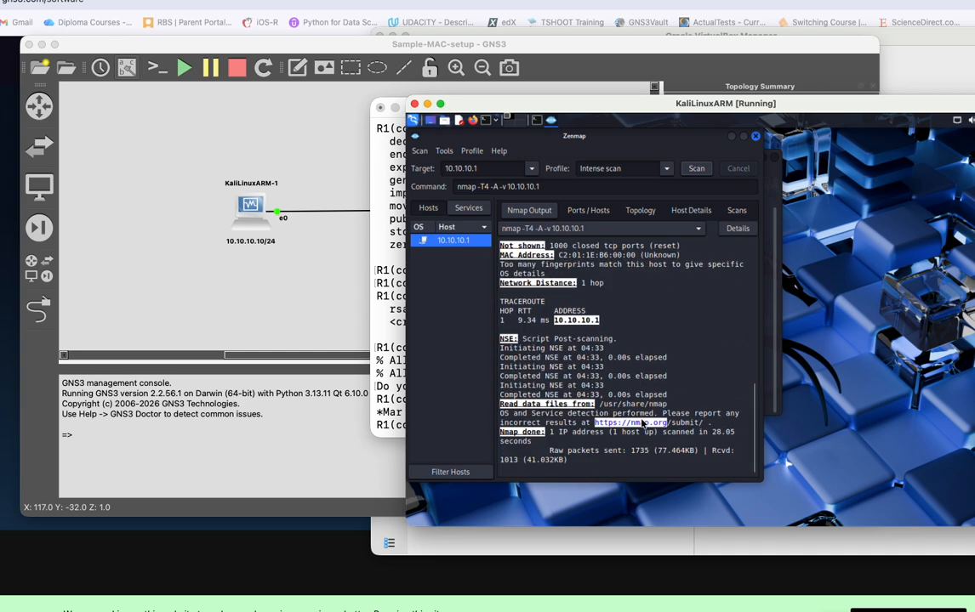
pyautogui.scroll(5, 606, 420)
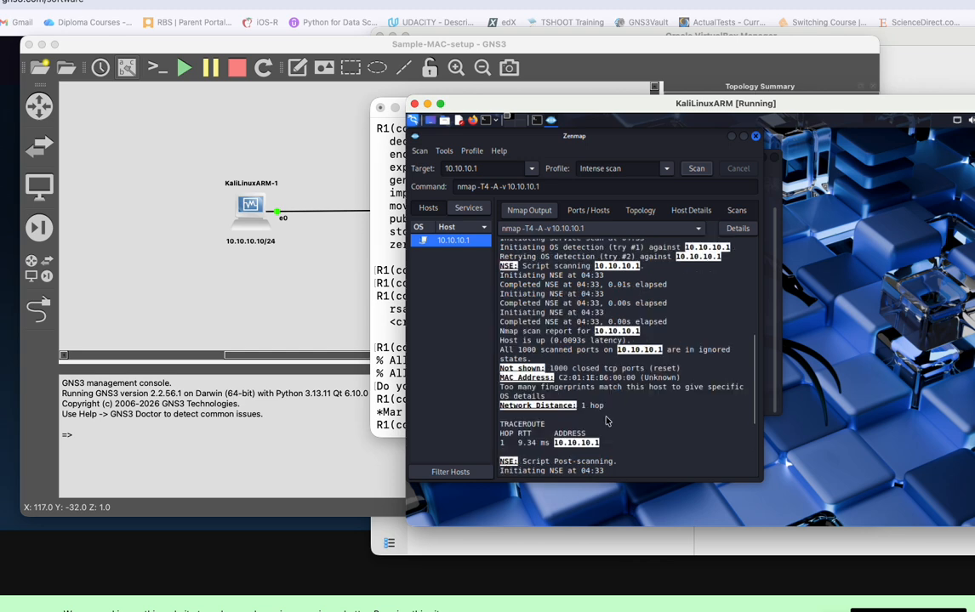
pyautogui.scroll(10, 606, 420)
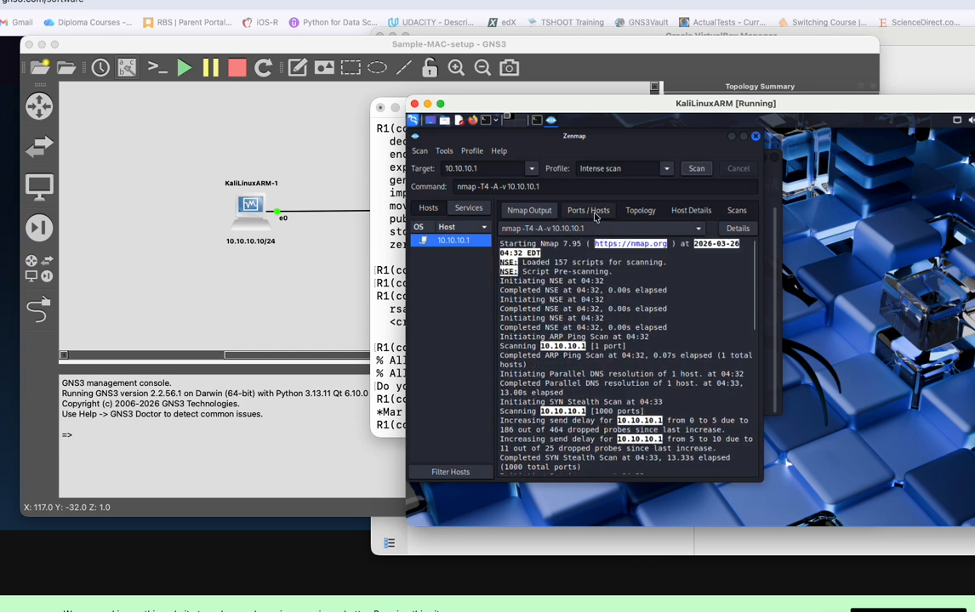
# Check the scanned host's port list against the full Nmap output for any open ports.
pyautogui.click(593, 212)
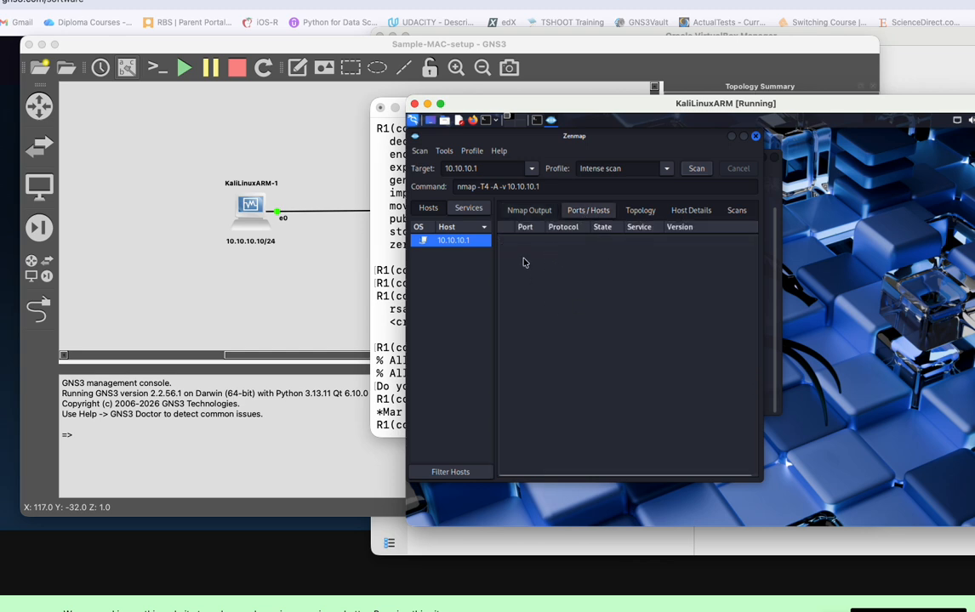
pyautogui.click(529, 210)
pyautogui.scroll(-5, 589, 341)
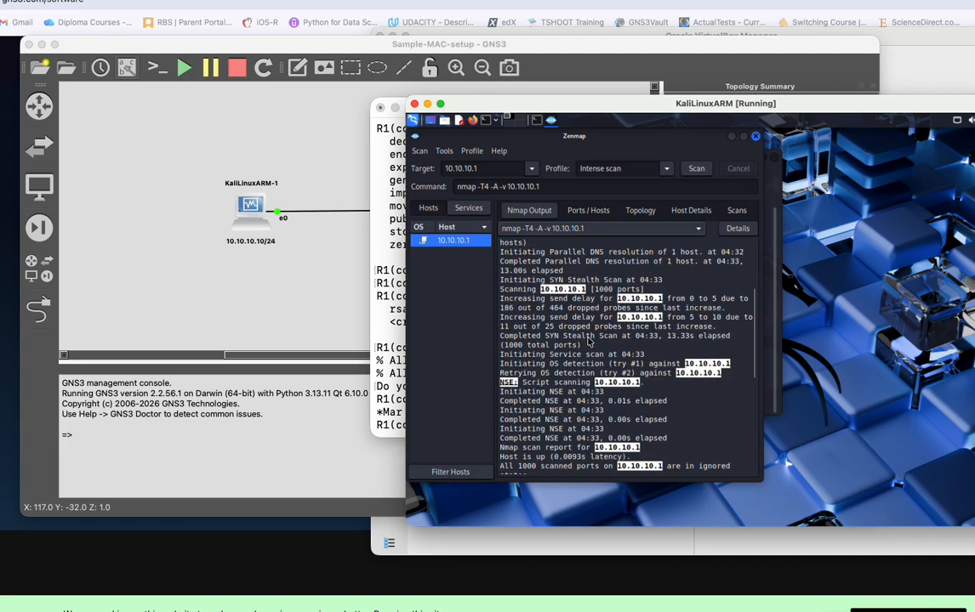
pyautogui.scroll(-8, 588, 341)
pyautogui.scroll(6, 589, 340)
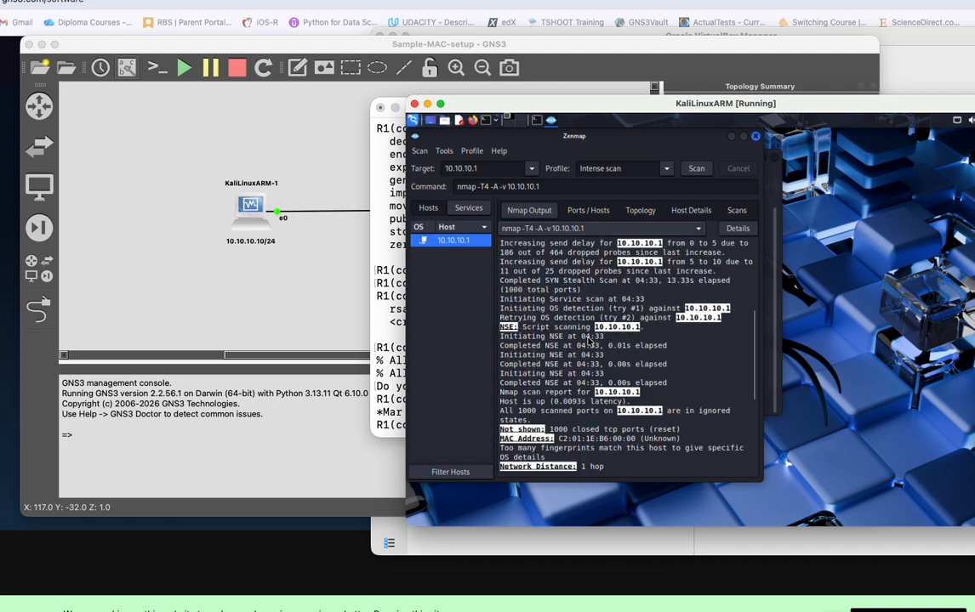
pyautogui.scroll(7, 589, 341)
pyautogui.scroll(-3, 589, 375)
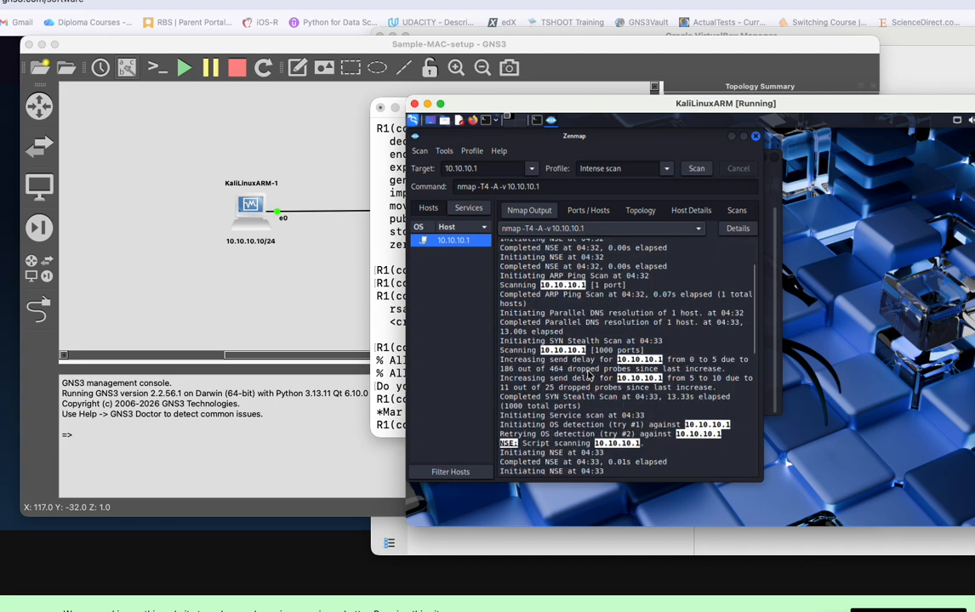
pyautogui.scroll(-12, 588, 375)
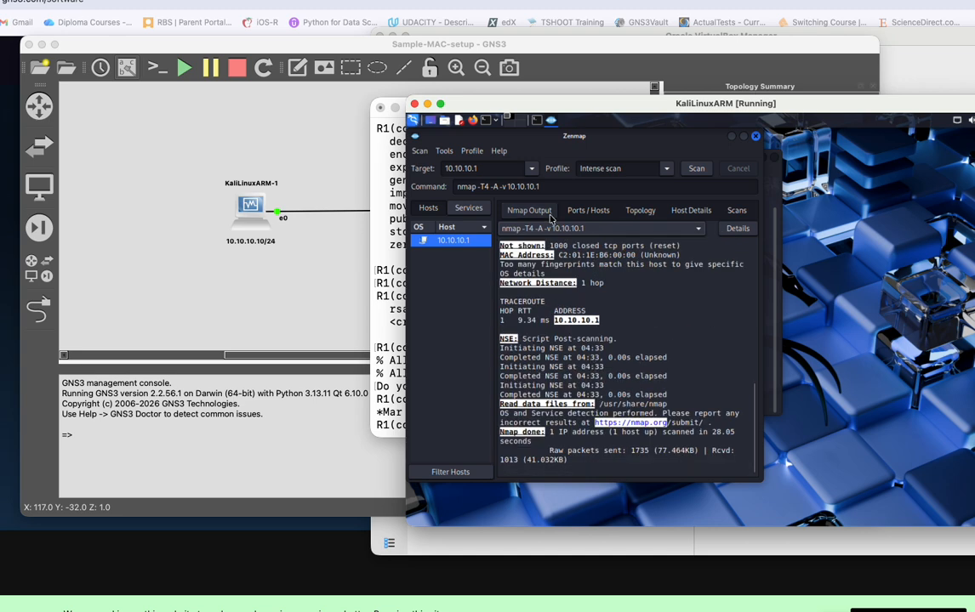
pyautogui.click(588, 212)
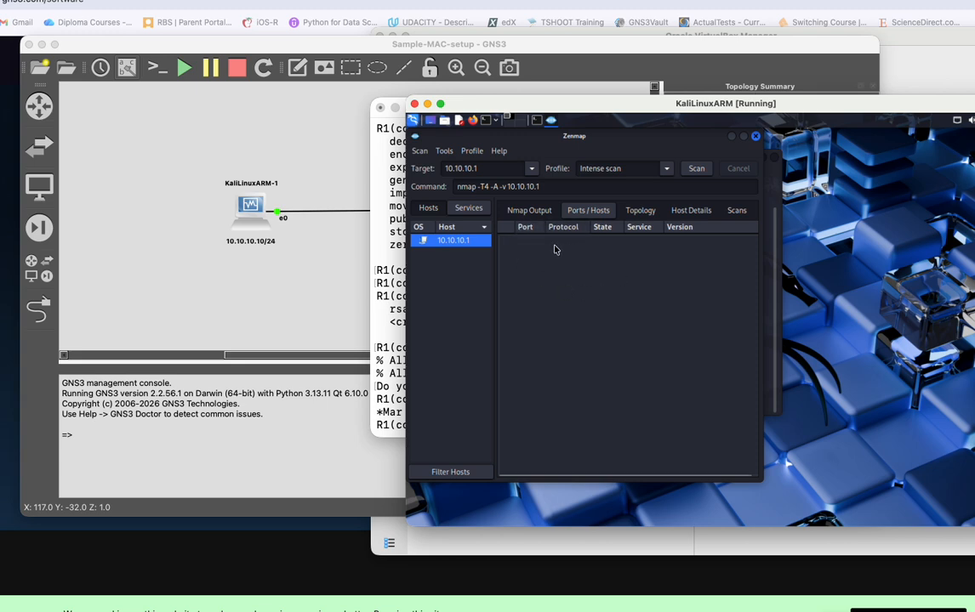
pyautogui.click(519, 211)
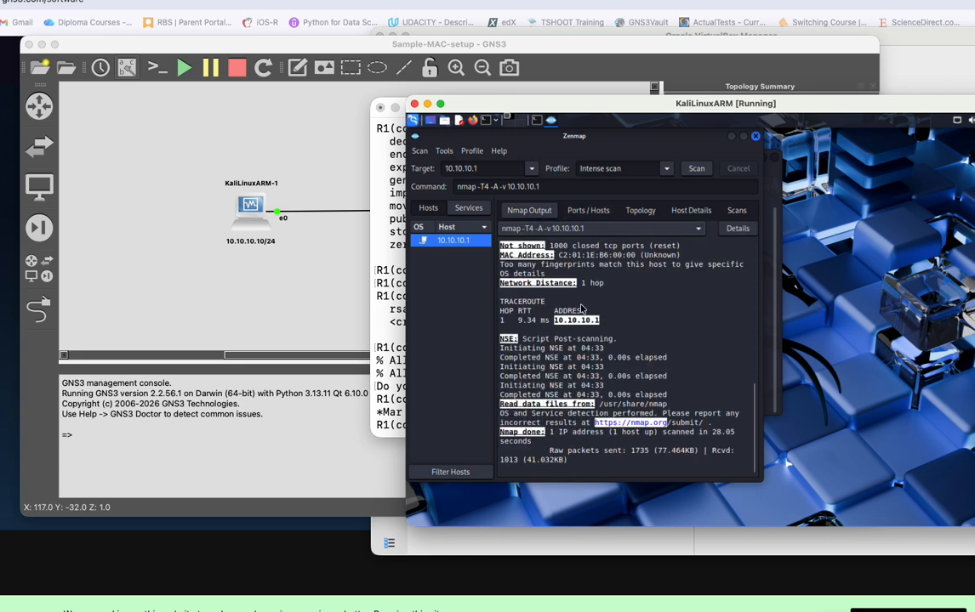